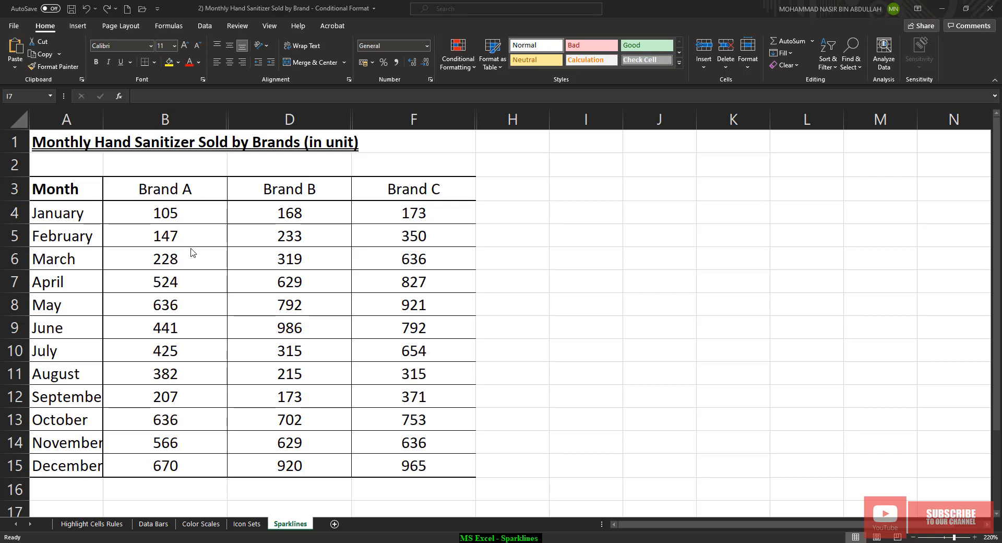
Widen the empty column H beside the Brand C values to make room for in-cell charts
{"action": "left_click", "coordinate": [542, 212]}
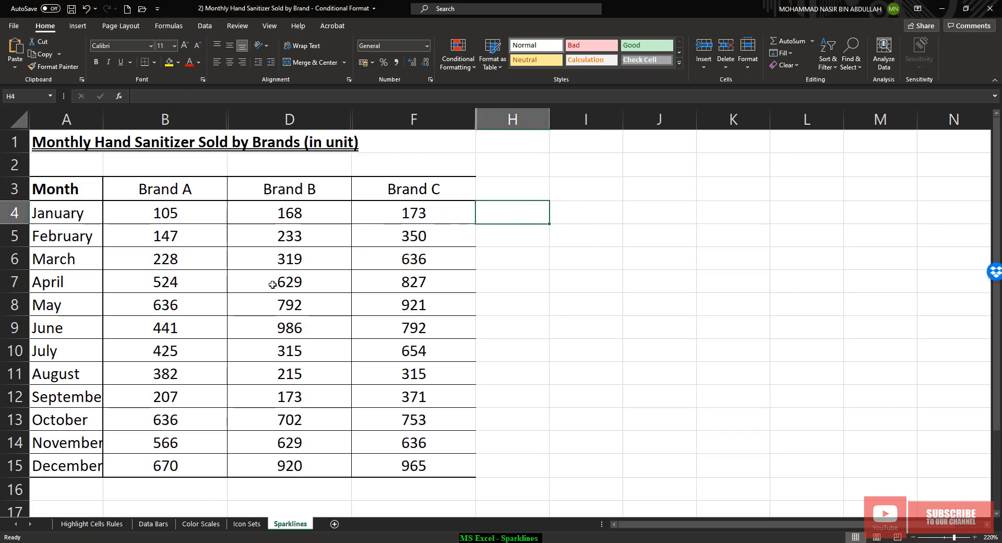
{"action": "left_click_drag", "start_coordinate": [151, 216], "coordinate": [381, 217]}
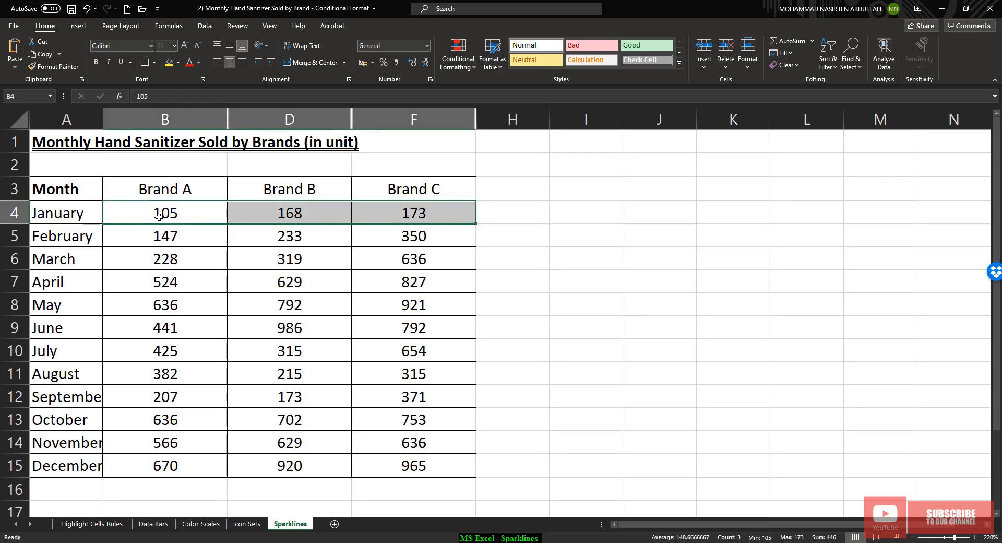
{"action": "left_click", "coordinate": [531, 216]}
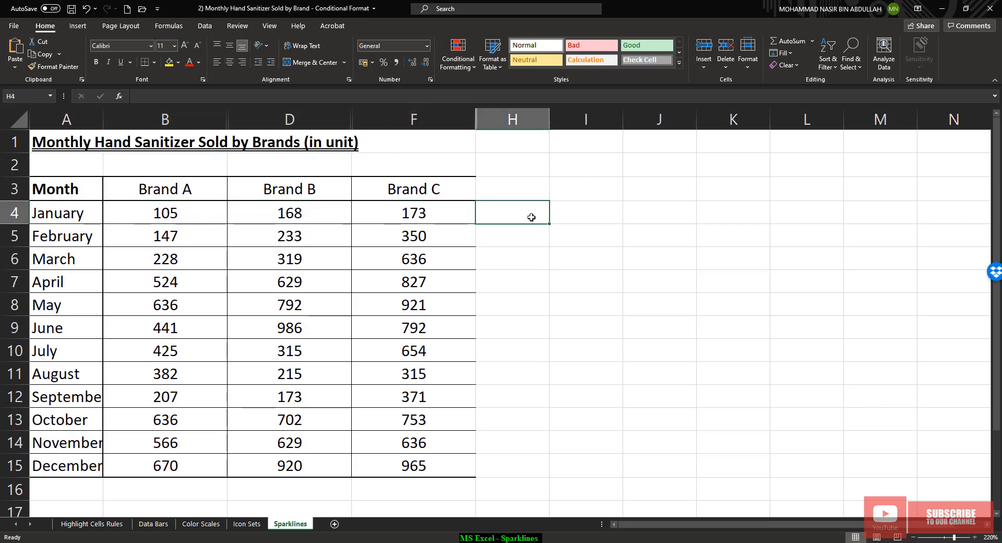
{"action": "left_click_drag", "start_coordinate": [168, 218], "coordinate": [398, 216]}
{"action": "left_click", "coordinate": [519, 207]}
{"action": "left_click_drag", "start_coordinate": [553, 121], "coordinate": [608, 121]}
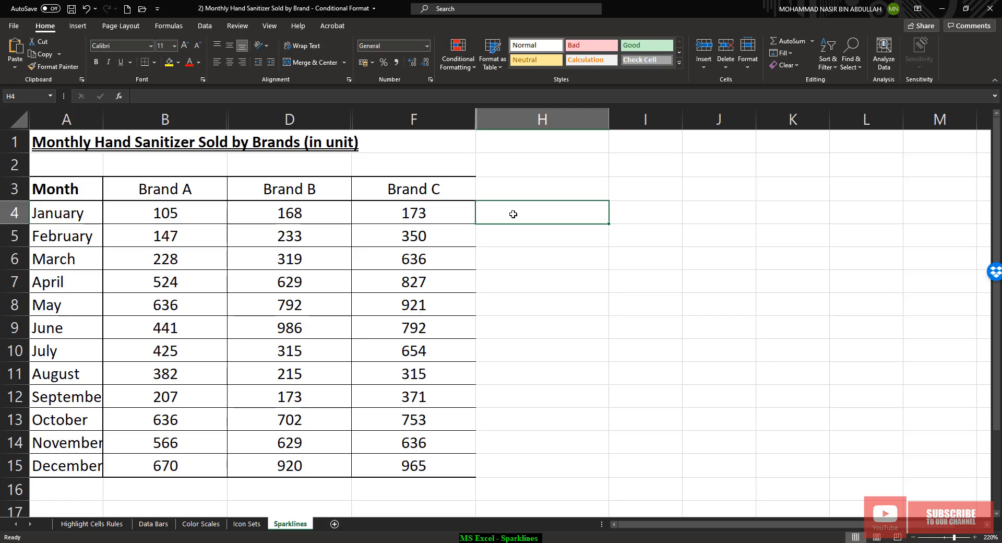
Start a column Sparkline that uses January's brand values in B4:F4 as its data range
{"action": "left_click", "coordinate": [77, 26]}
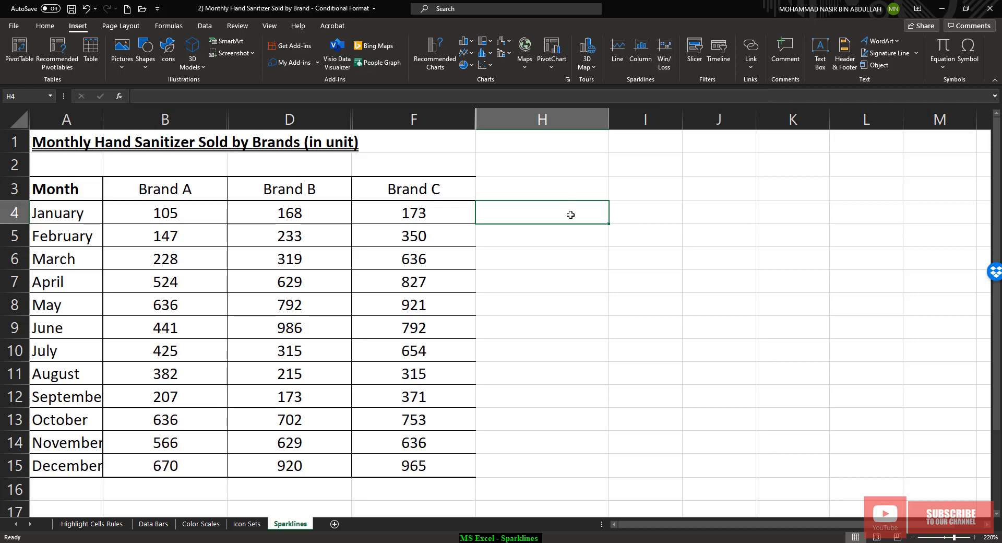
{"action": "left_click_drag", "start_coordinate": [167, 219], "coordinate": [407, 214]}
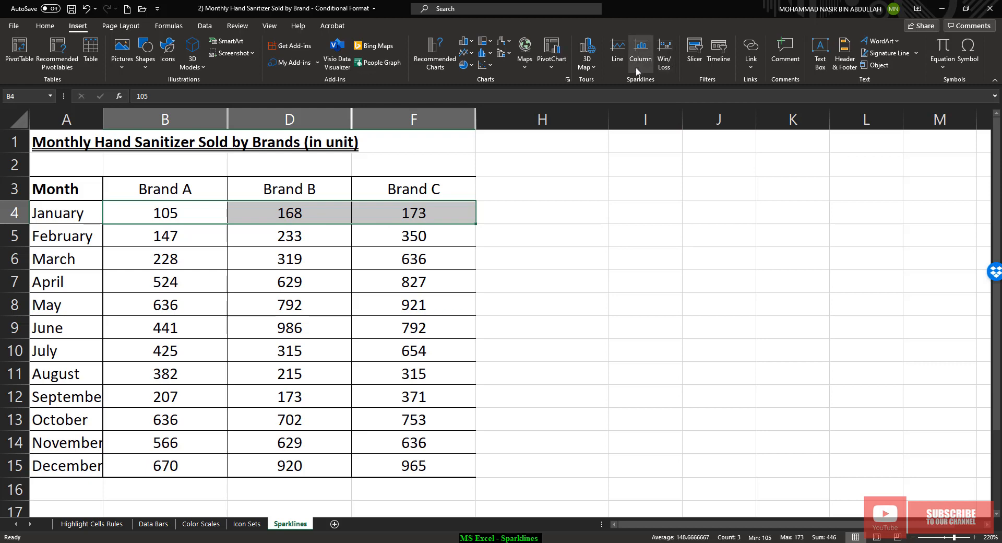
{"action": "double_click", "coordinate": [81, 27]}
{"action": "left_click", "coordinate": [78, 27]}
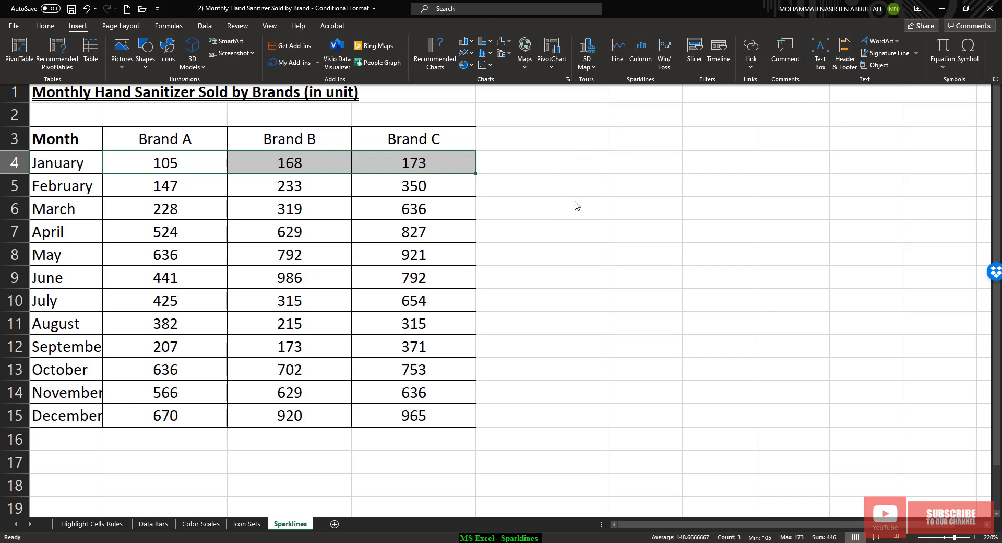
{"action": "left_click", "coordinate": [994, 79]}
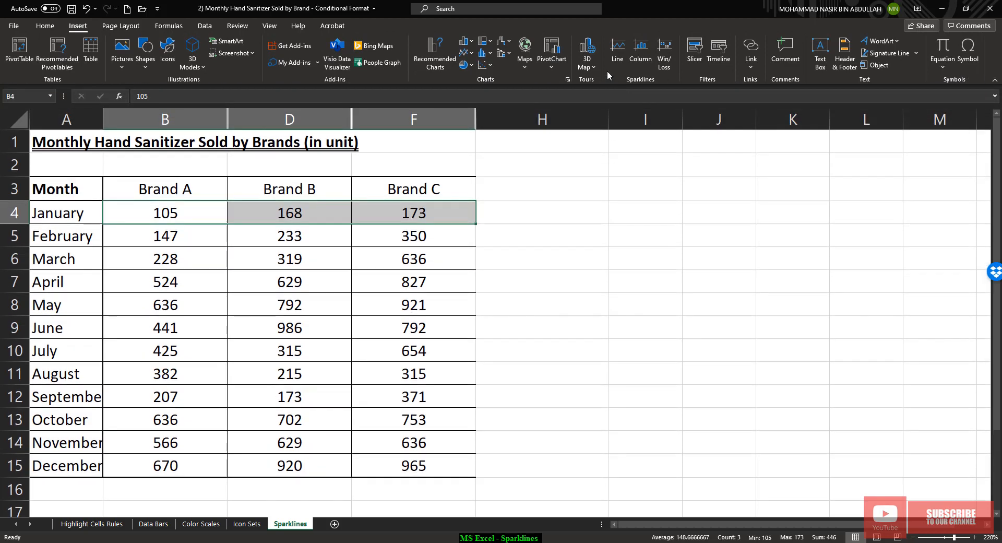
{"action": "left_click", "coordinate": [641, 53]}
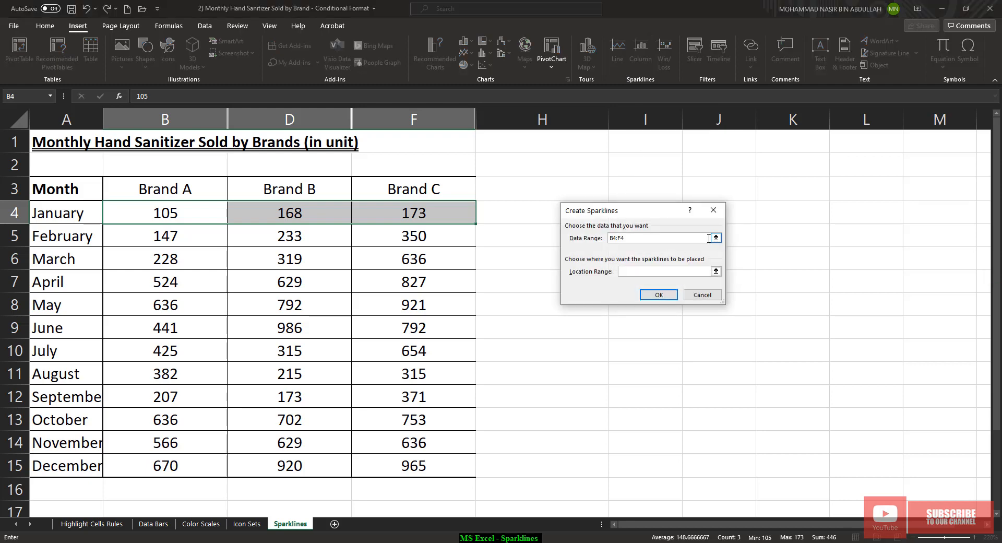
{"action": "left_click", "coordinate": [716, 238]}
{"action": "left_click_drag", "start_coordinate": [156, 213], "coordinate": [412, 213]}
{"action": "left_click", "coordinate": [716, 227]}
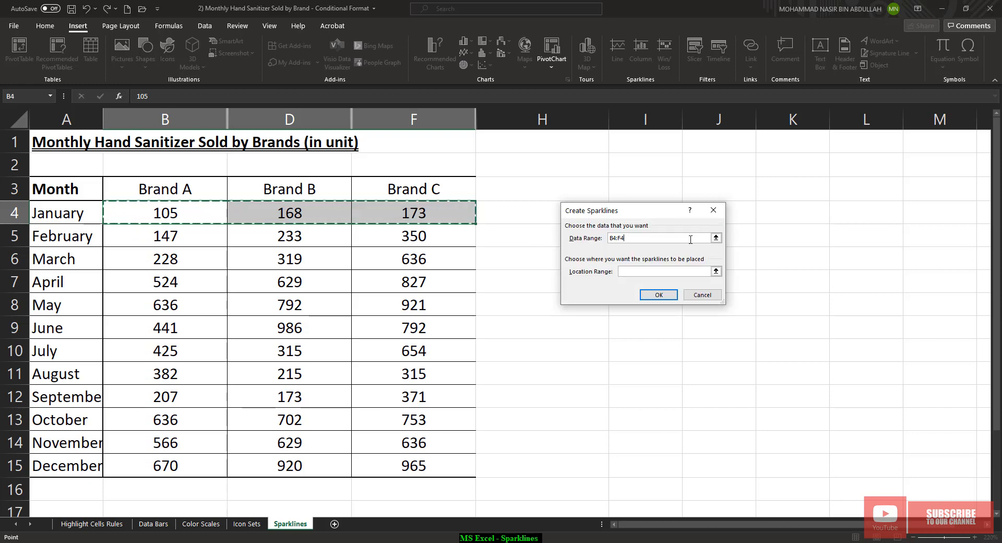
Set H4 as the location range and create January's column sparkline
{"action": "left_click", "coordinate": [716, 270]}
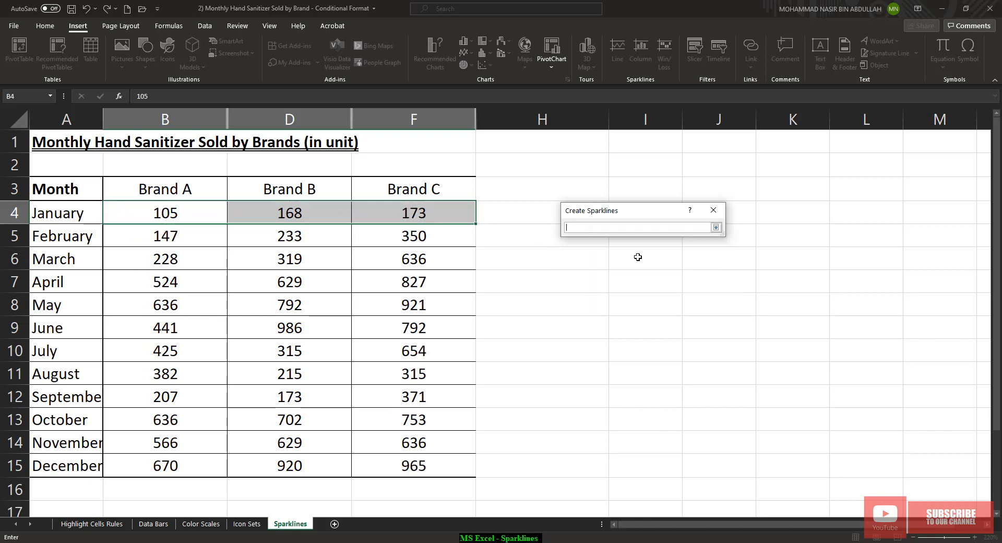
{"action": "left_click", "coordinate": [504, 212]}
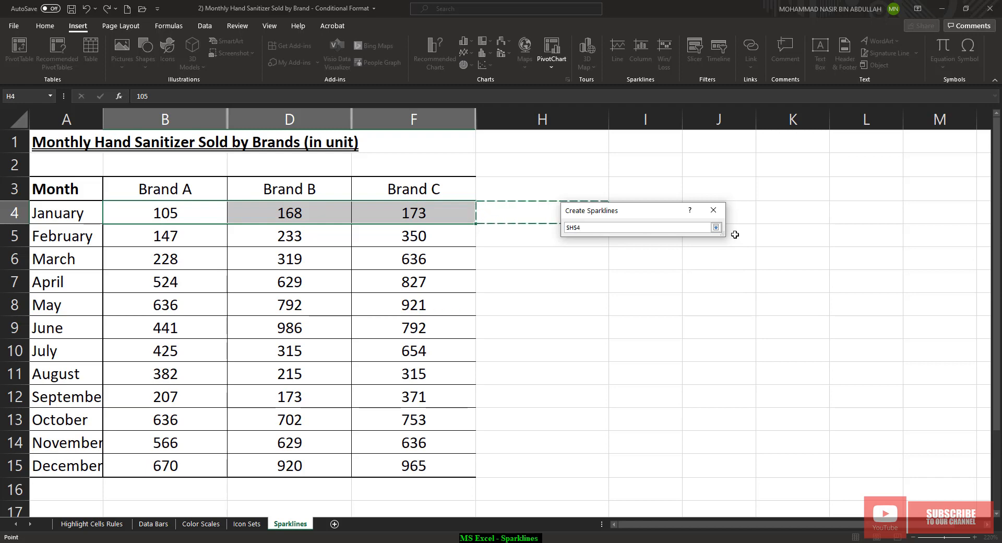
{"action": "left_click", "coordinate": [716, 227]}
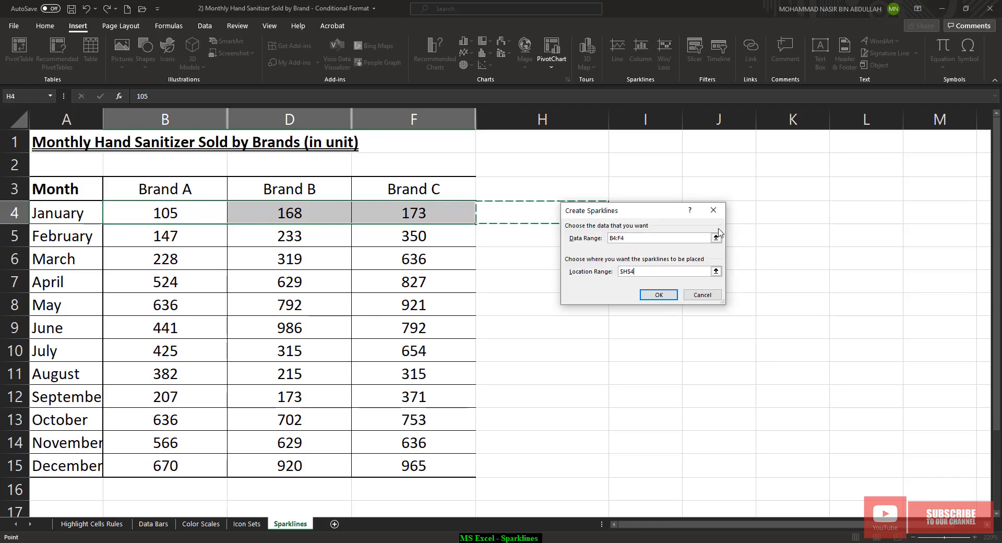
{"action": "left_click", "coordinate": [671, 294]}
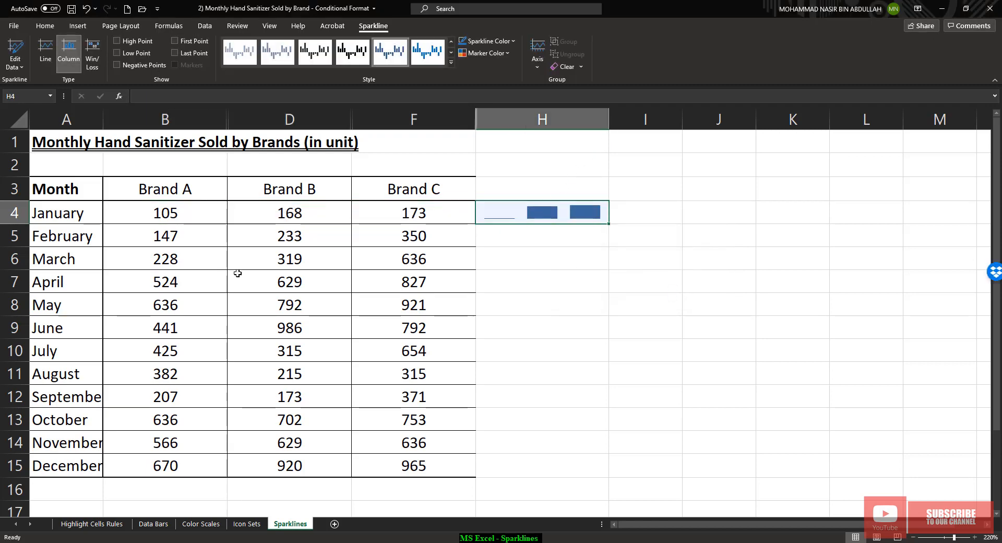
Increase the height of the January to December rows, 4 through 15
{"action": "left_click_drag", "start_coordinate": [13, 223], "coordinate": [20, 474]}
{"action": "scroll", "coordinate": [193, 313], "scroll_direction": "down", "scroll_amount": 1}
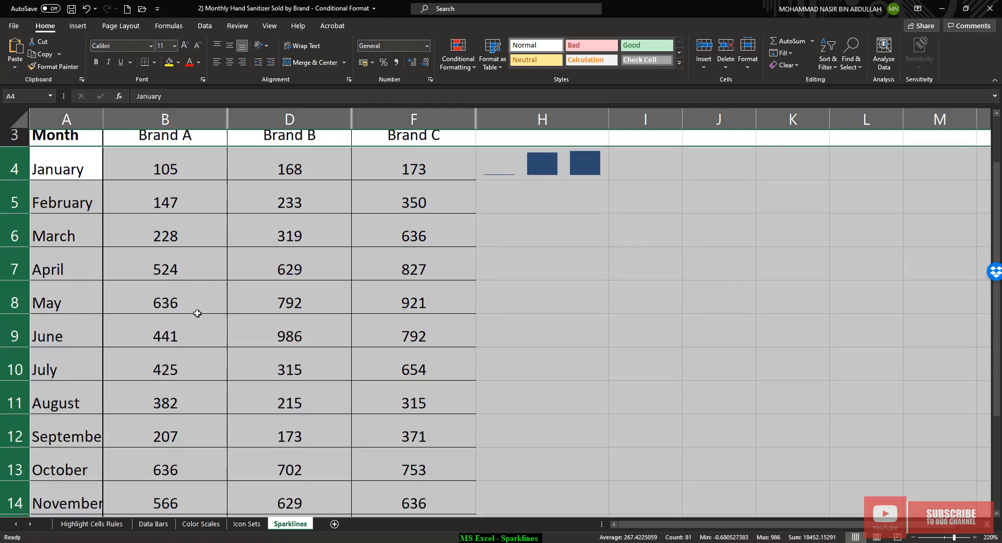
{"action": "scroll", "coordinate": [239, 324], "scroll_direction": "down", "scroll_amount": 2}
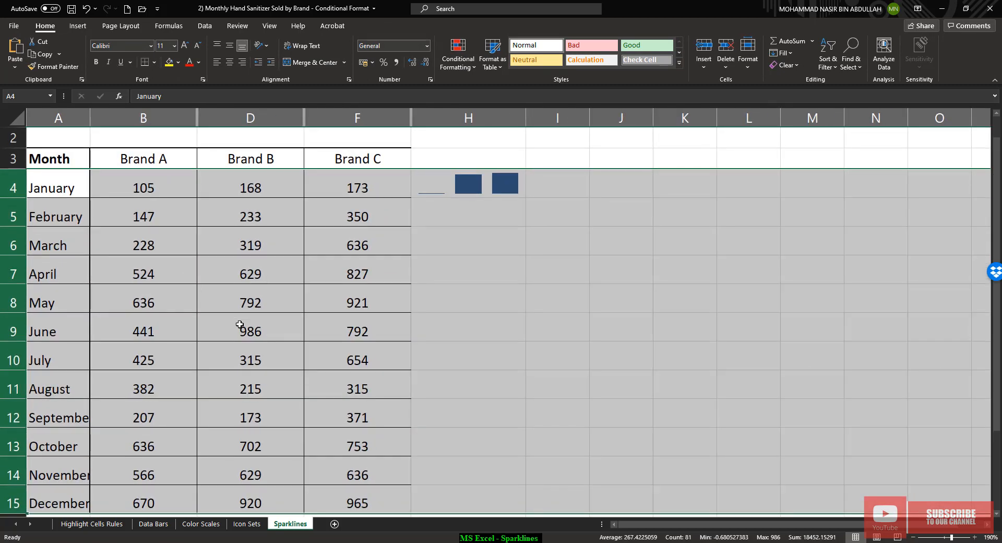
{"action": "scroll", "coordinate": [239, 323], "scroll_direction": "down", "scroll_amount": 3}
{"action": "scroll", "coordinate": [240, 320], "scroll_direction": "up", "scroll_amount": 3}
{"action": "scroll", "coordinate": [240, 321], "scroll_direction": "down", "scroll_amount": 1}
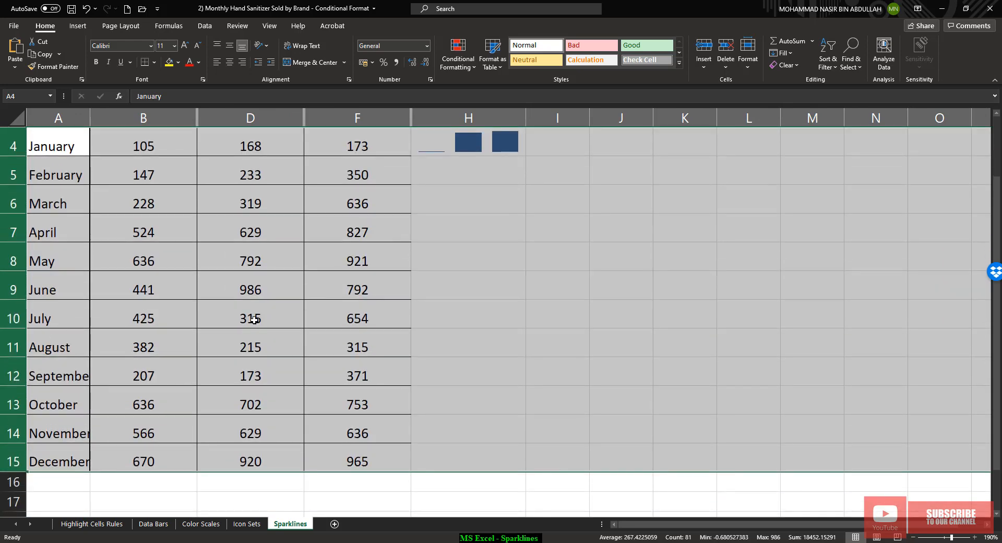
Fill January's sparkline from H4 down to H15 so every month has its own column sparkline
{"action": "left_click", "coordinate": [501, 260]}
{"action": "left_click", "coordinate": [502, 141]}
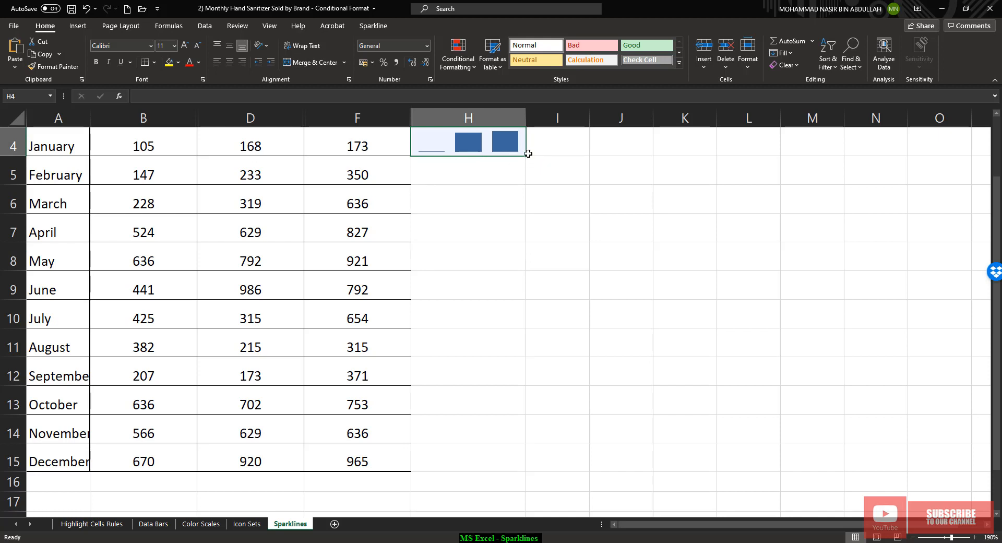
{"action": "key", "text": "Left"}
{"action": "key", "text": "Right"}
{"action": "key", "text": "Left"}
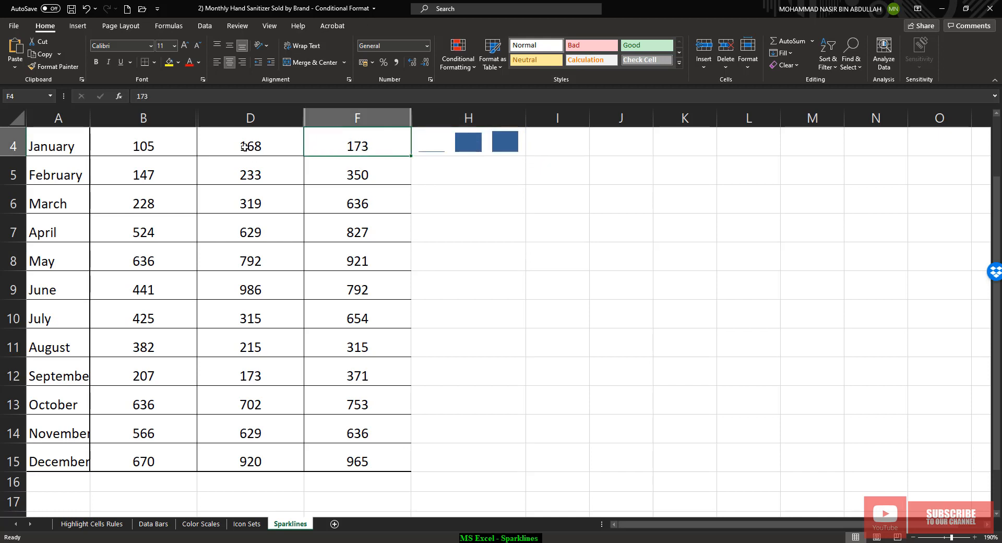
{"action": "left_click", "coordinate": [244, 147]}
{"action": "left_click", "coordinate": [471, 152]}
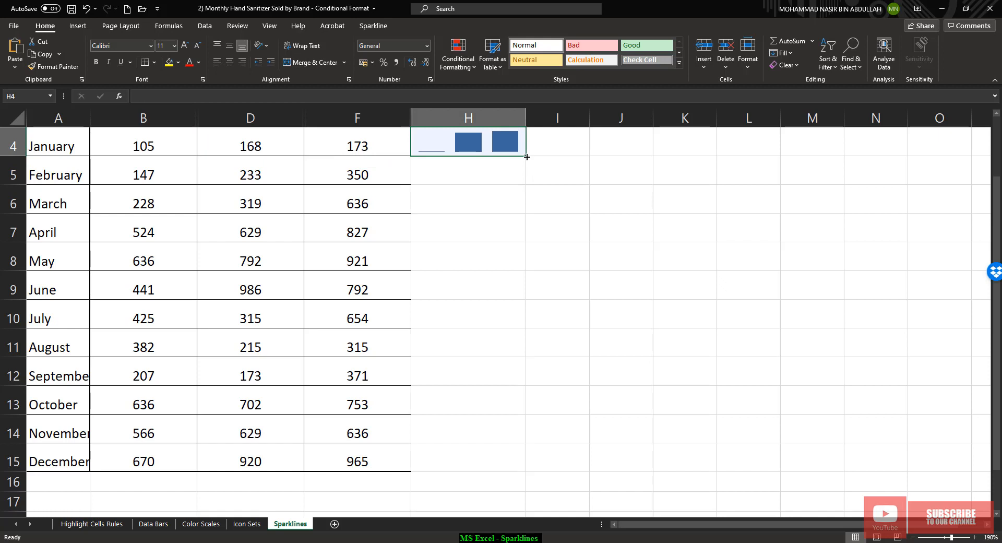
{"action": "left_click_drag", "start_coordinate": [527, 156], "coordinate": [496, 476]}
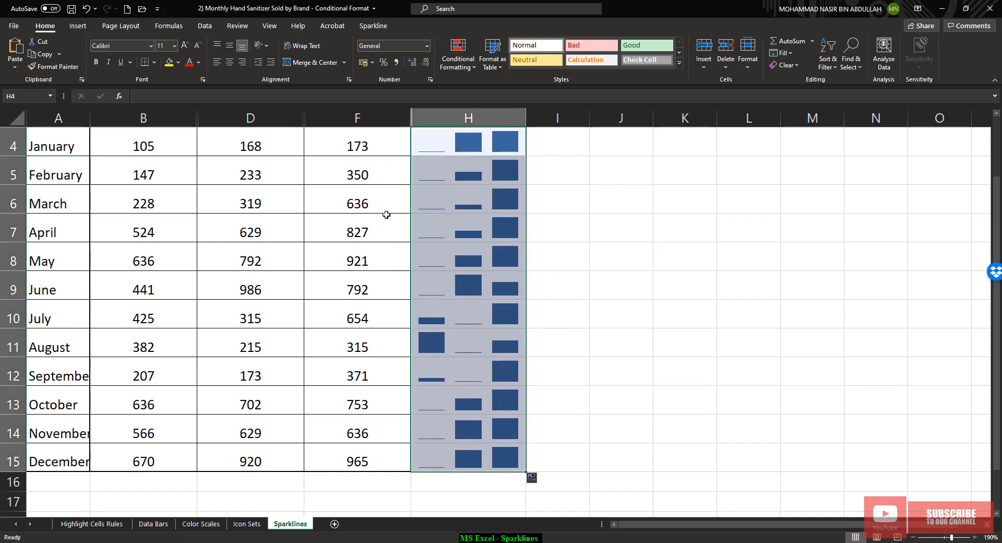
{"action": "left_click", "coordinate": [583, 270]}
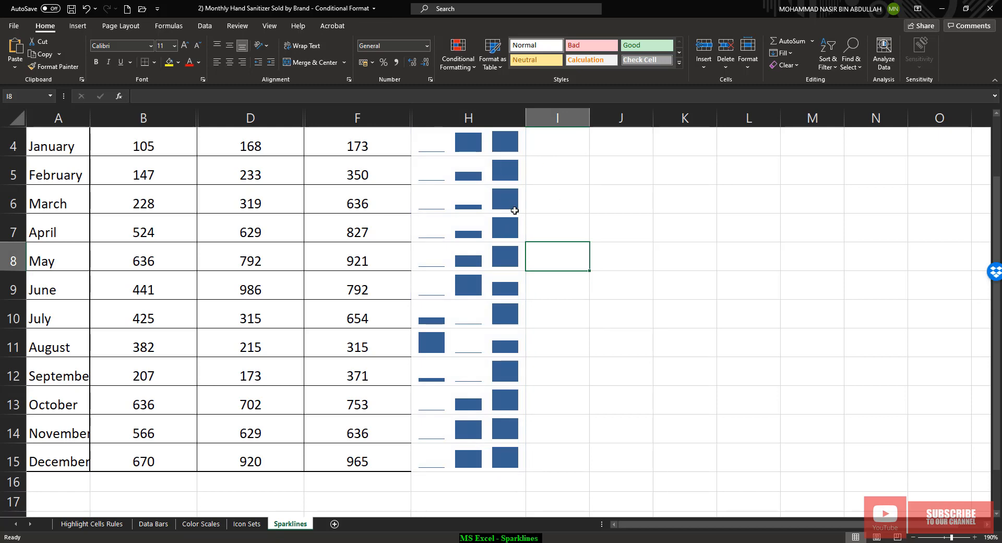
{"action": "scroll", "coordinate": [516, 214], "scroll_direction": "up", "scroll_amount": 1}
{"action": "scroll", "coordinate": [521, 210], "scroll_direction": "down", "scroll_amount": 1}
{"action": "scroll", "coordinate": [433, 157], "scroll_direction": "up", "scroll_amount": 1}
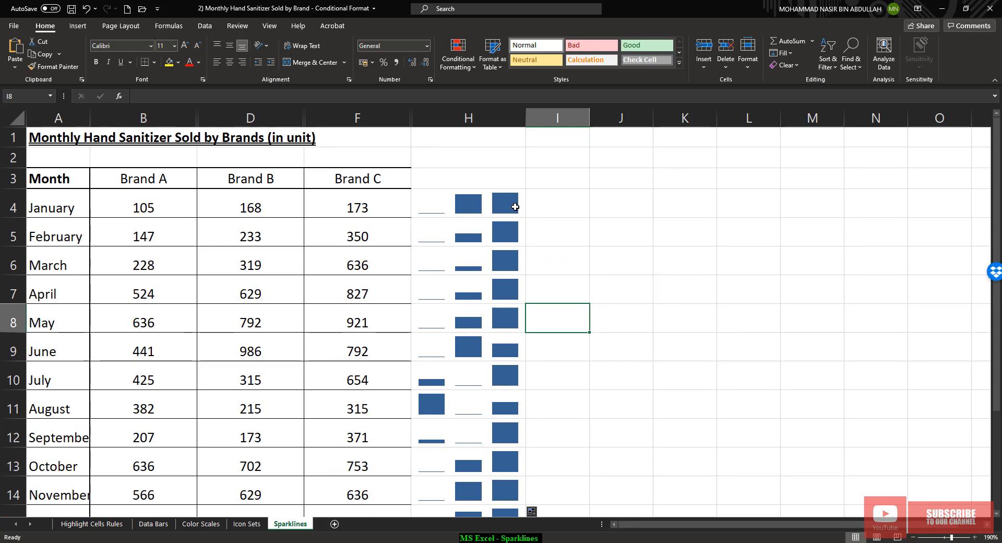
Set the sparkline color of all monthly sparklines in H4:H15 to light blue, after trying light green
{"action": "left_click_drag", "start_coordinate": [454, 201], "coordinate": [486, 479]}
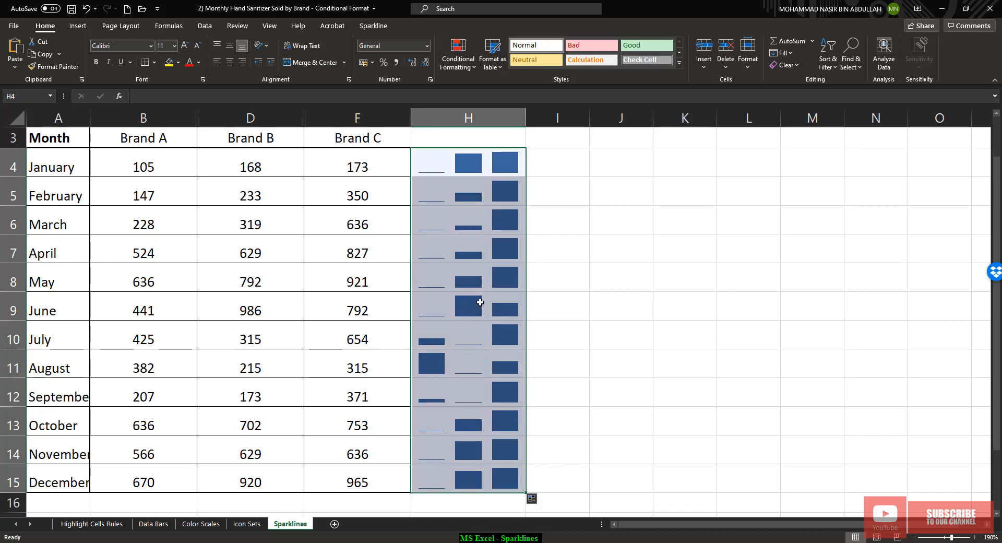
{"action": "scroll", "coordinate": [480, 297], "scroll_direction": "up", "scroll_amount": 1}
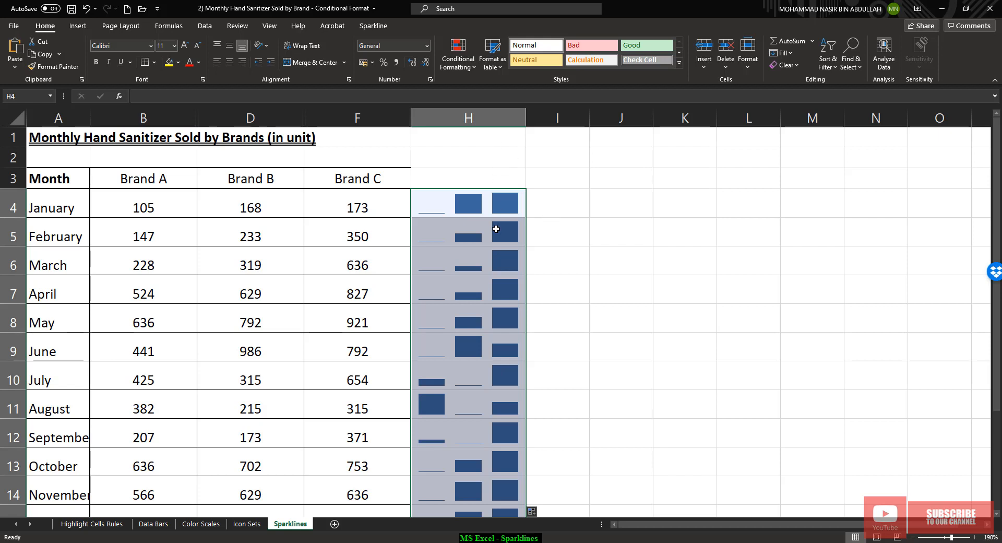
{"action": "left_click", "coordinate": [530, 201]}
{"action": "left_click_drag", "start_coordinate": [481, 209], "coordinate": [483, 477]}
{"action": "scroll", "coordinate": [491, 407], "scroll_direction": "up", "scroll_amount": 1}
{"action": "left_click", "coordinate": [374, 29]}
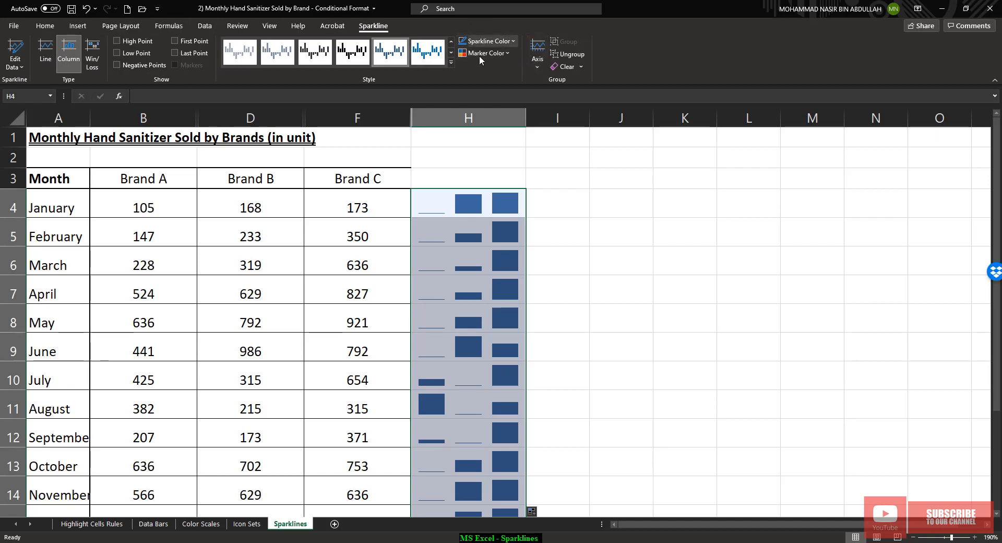
{"action": "left_click", "coordinate": [506, 52]}
{"action": "left_click", "coordinate": [508, 41]}
{"action": "left_click", "coordinate": [508, 40]}
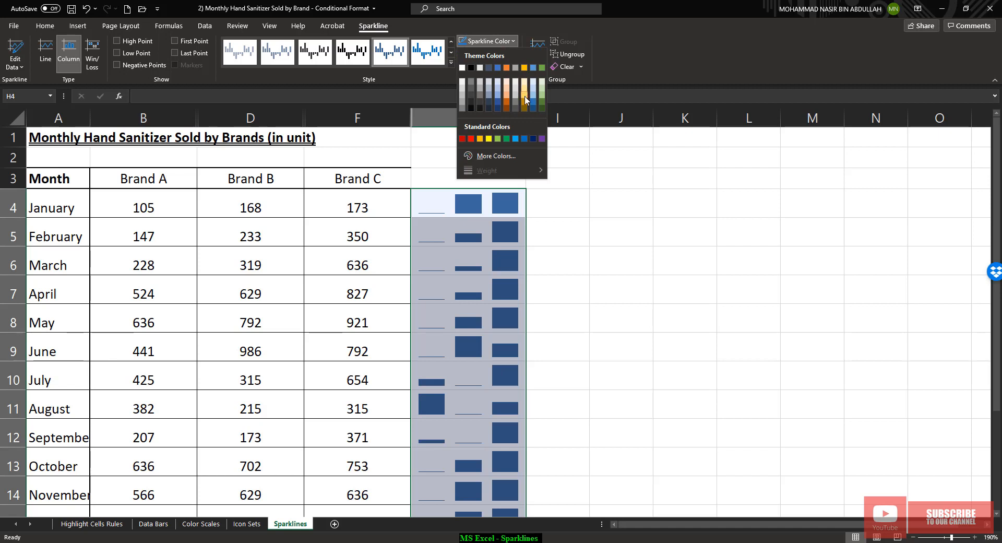
{"action": "left_click", "coordinate": [541, 92]}
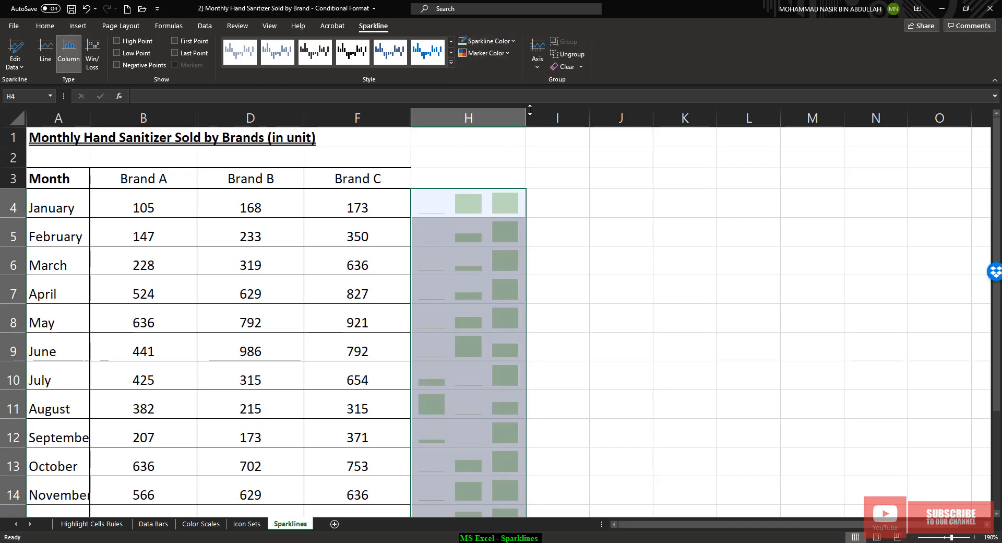
{"action": "left_click", "coordinate": [503, 42]}
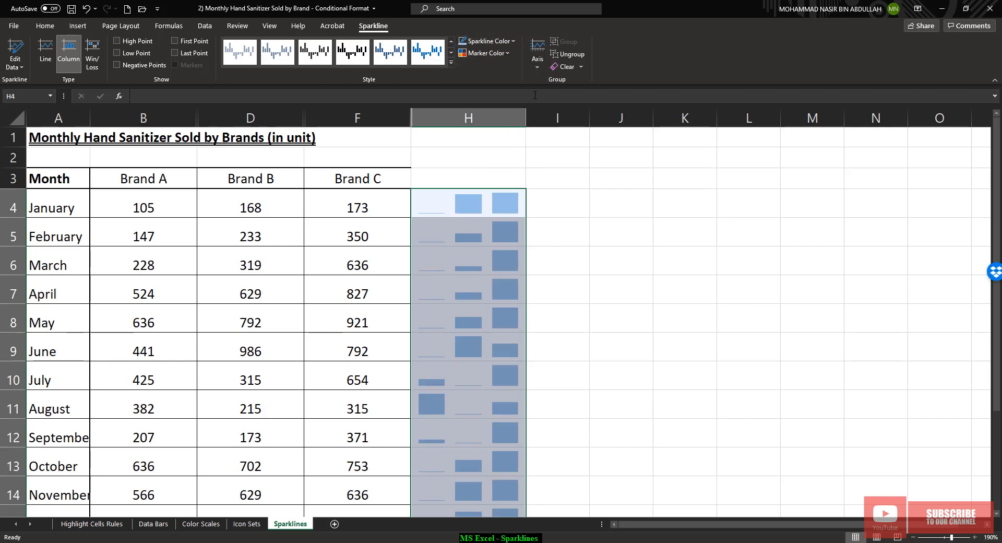
{"action": "left_click", "coordinate": [533, 93]}
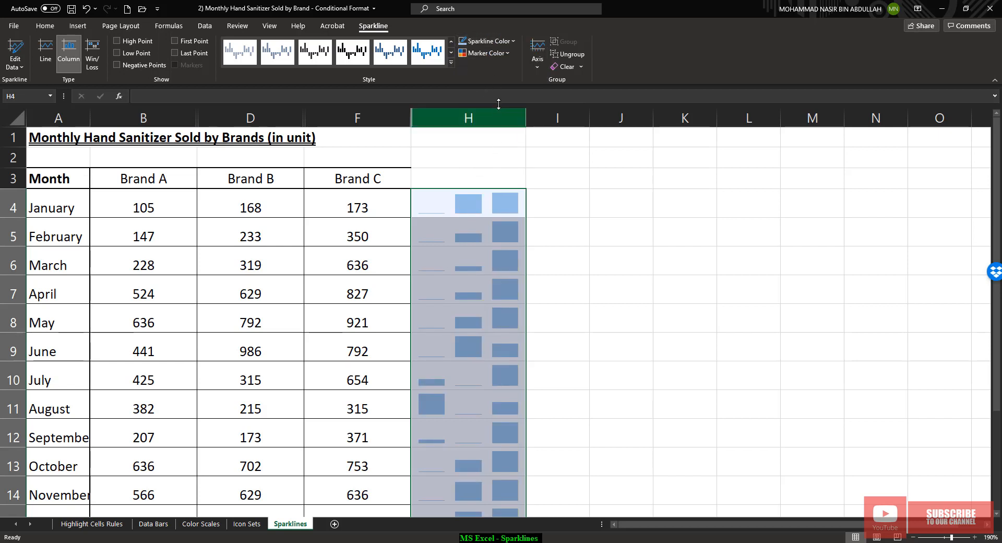
Set the high point marker color of the sparklines in H4:H15 to dark green
{"action": "left_click", "coordinate": [488, 53]}
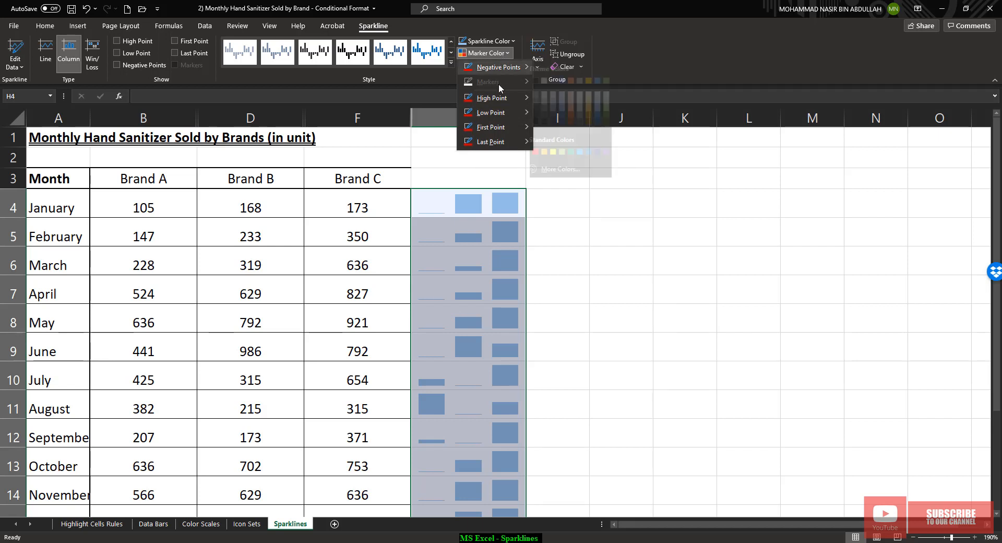
{"action": "mouse_move", "coordinate": [493, 104]}
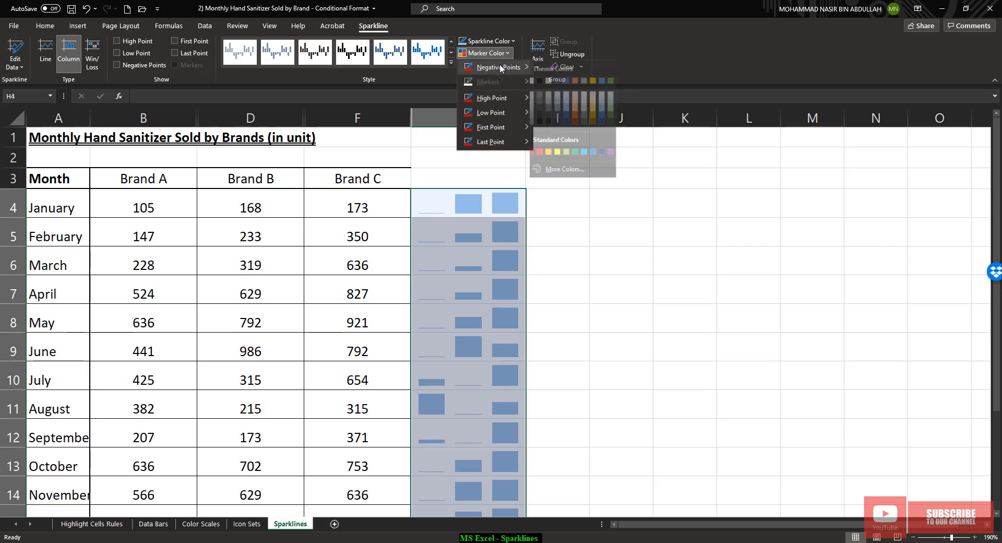
{"action": "mouse_move", "coordinate": [490, 134]}
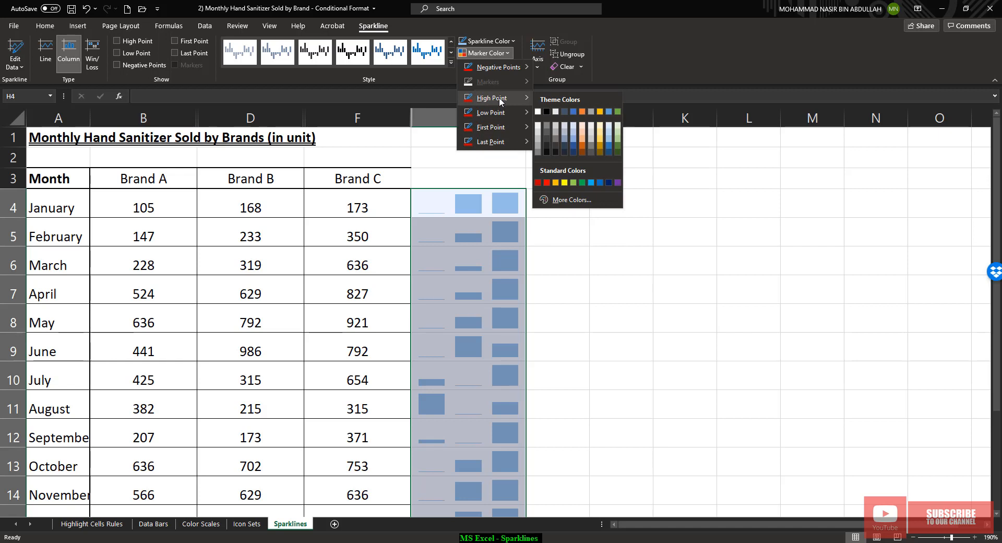
{"action": "left_click", "coordinate": [619, 147]}
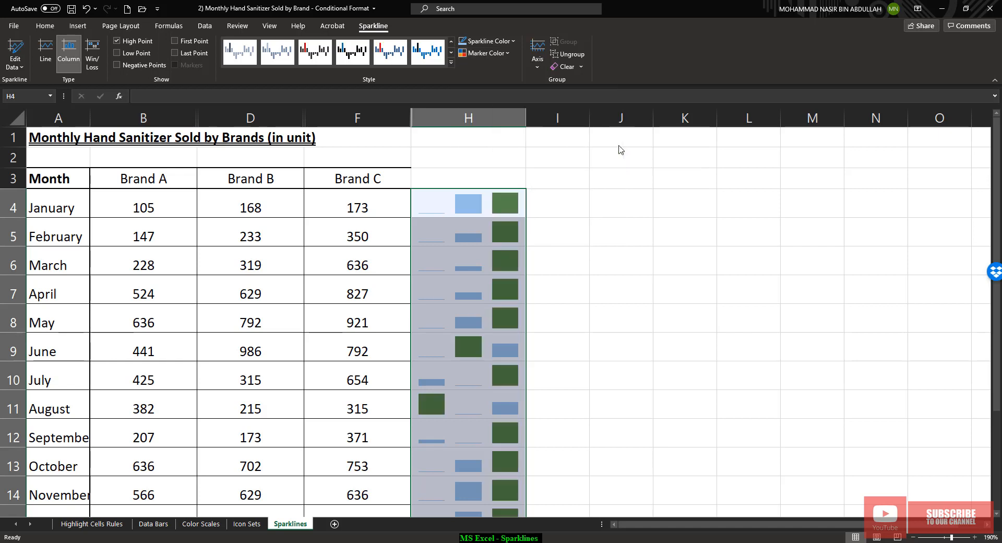
Set the low point marker color of the monthly sparklines in H4:H15 to red
{"action": "left_click", "coordinate": [506, 54]}
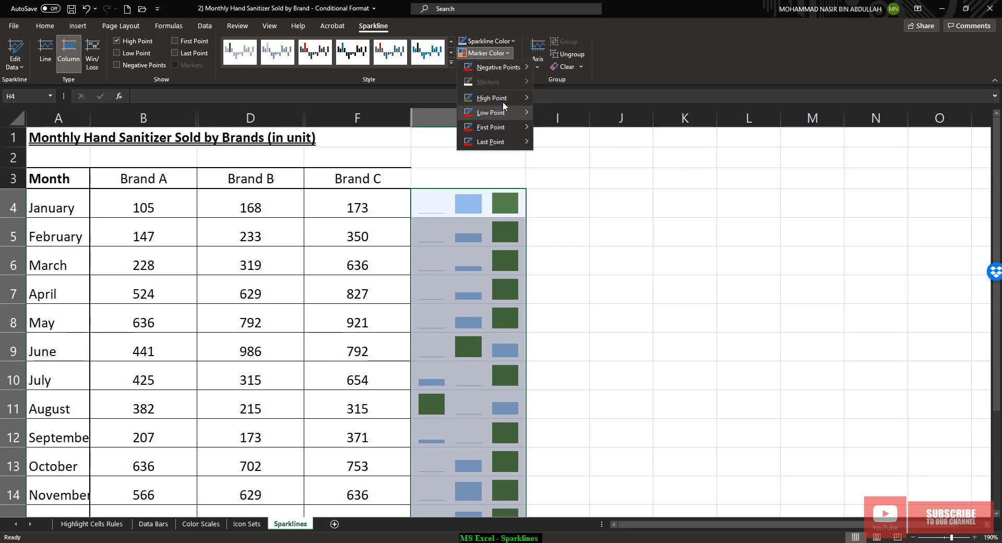
{"action": "left_click", "coordinate": [549, 198]}
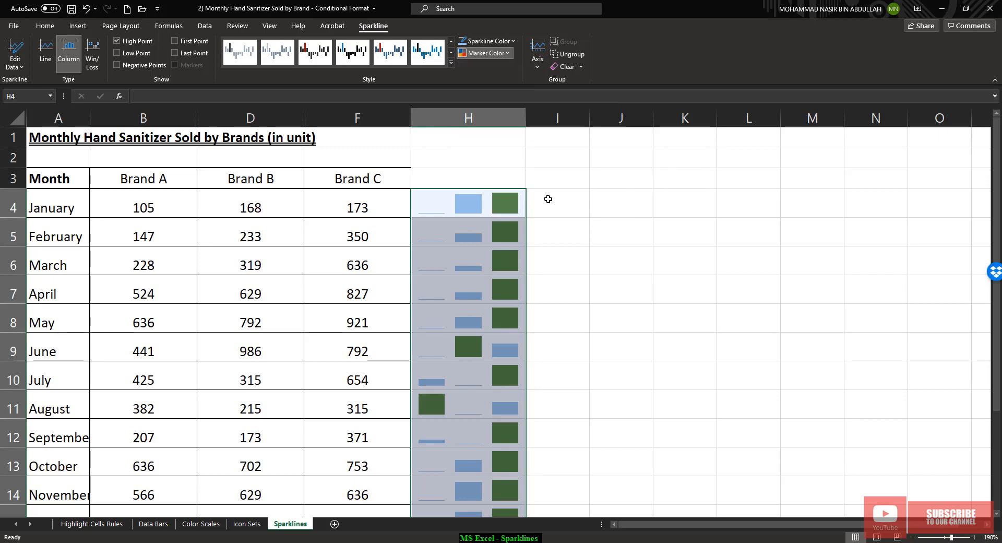
{"action": "left_click", "coordinate": [605, 206]}
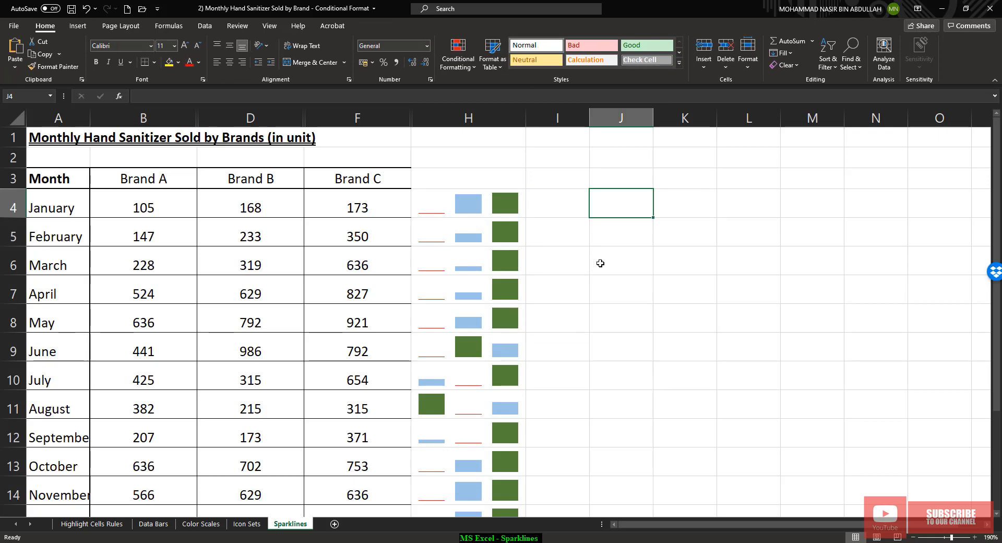
{"action": "scroll", "coordinate": [600, 264], "scroll_direction": "down", "scroll_amount": 1}
{"action": "scroll", "coordinate": [609, 263], "scroll_direction": "up", "scroll_amount": 1}
{"action": "scroll", "coordinate": [470, 233], "scroll_direction": "down", "scroll_amount": 2}
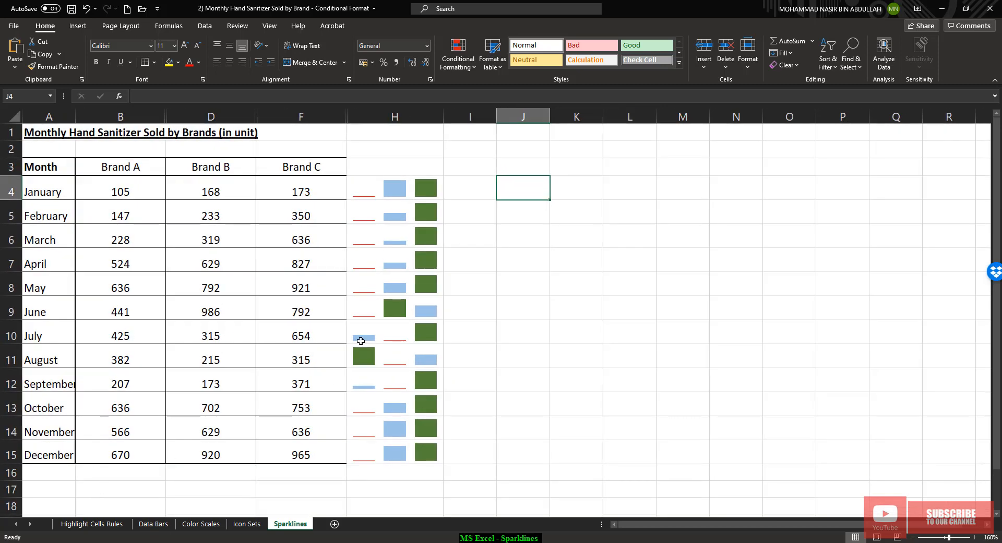
Increase the height of row 16 below the table and widen column A to fit the month names
{"action": "left_click_drag", "start_coordinate": [18, 480], "coordinate": [18, 504]}
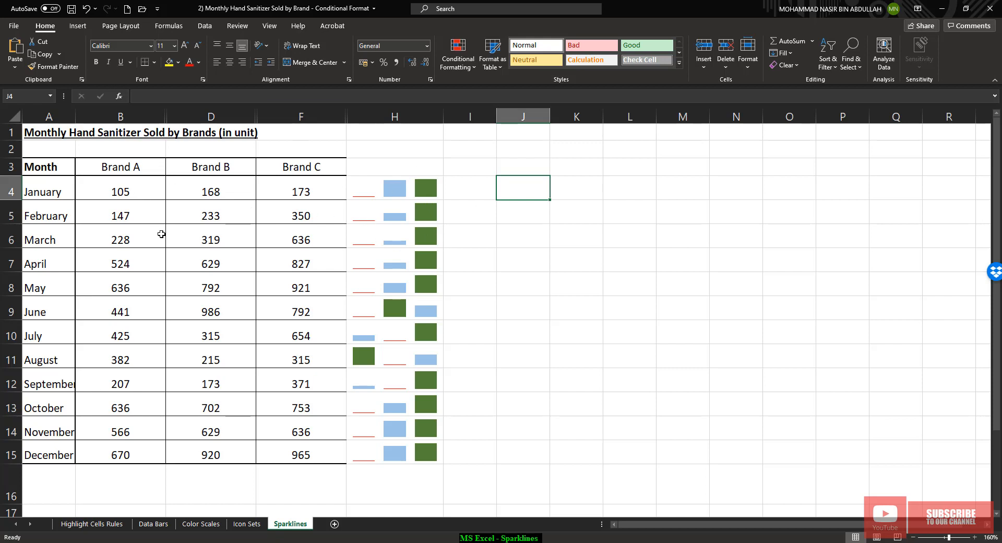
{"action": "left_click_drag", "start_coordinate": [130, 186], "coordinate": [115, 432]}
{"action": "left_click_drag", "start_coordinate": [76, 119], "coordinate": [96, 119]}
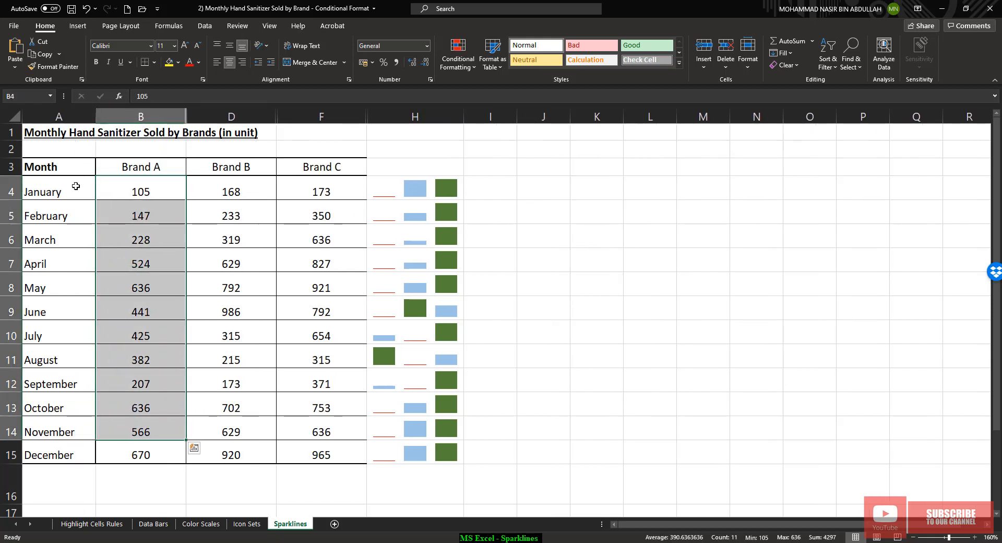
Insert a line sparkline in B16 from Brand A's January to December values in B4:B15
{"action": "left_click_drag", "start_coordinate": [74, 187], "coordinate": [58, 455]}
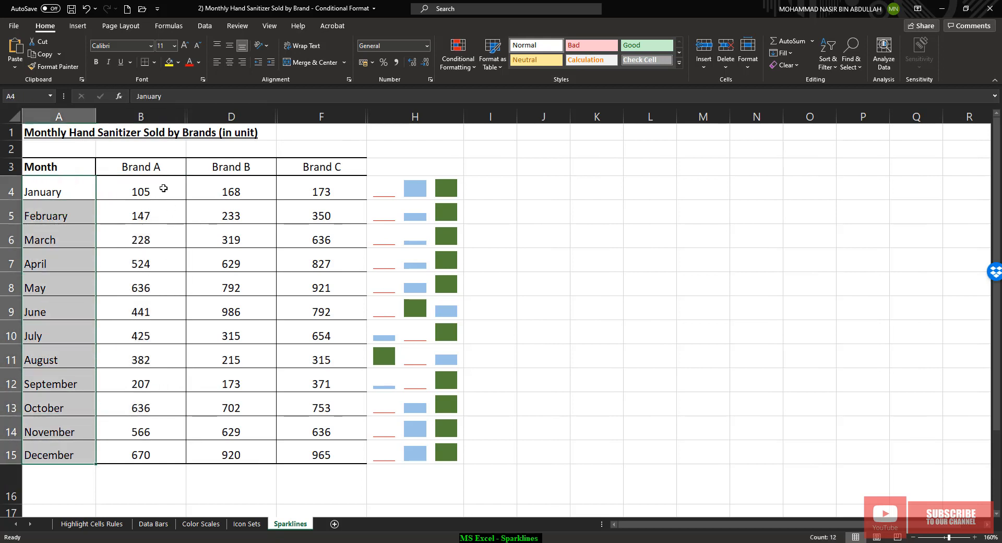
{"action": "left_click_drag", "start_coordinate": [163, 188], "coordinate": [134, 455]}
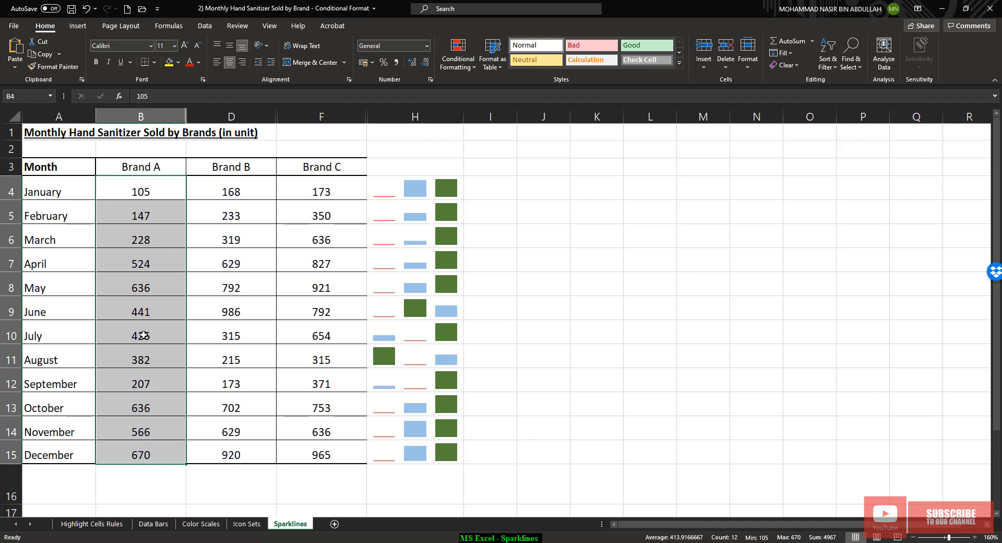
{"action": "left_click", "coordinate": [141, 493]}
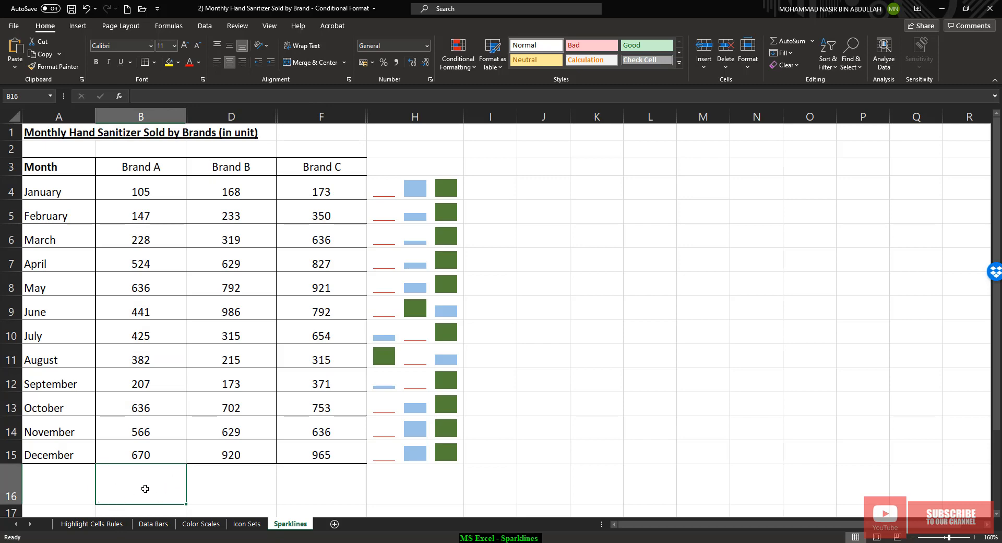
{"action": "left_click", "coordinate": [84, 27]}
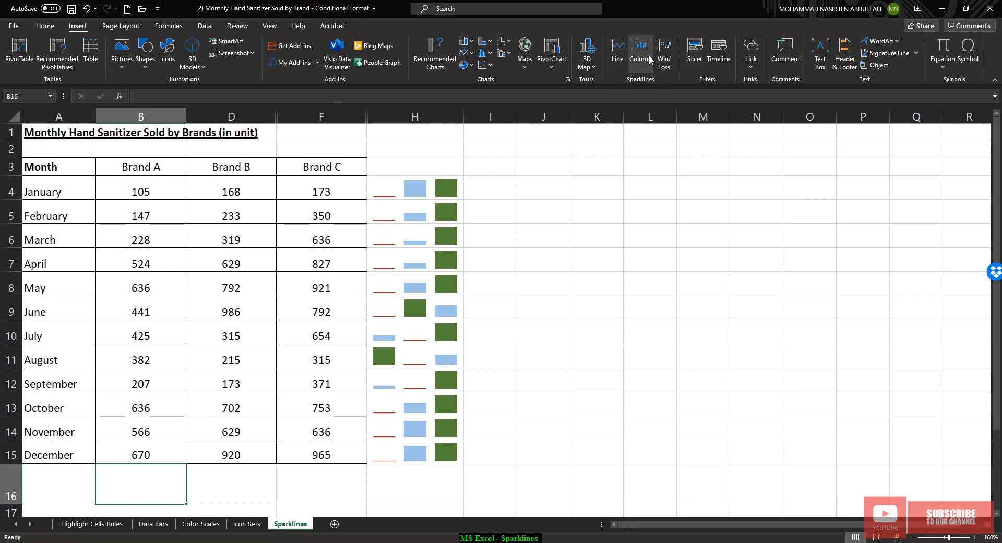
{"action": "left_click", "coordinate": [621, 46]}
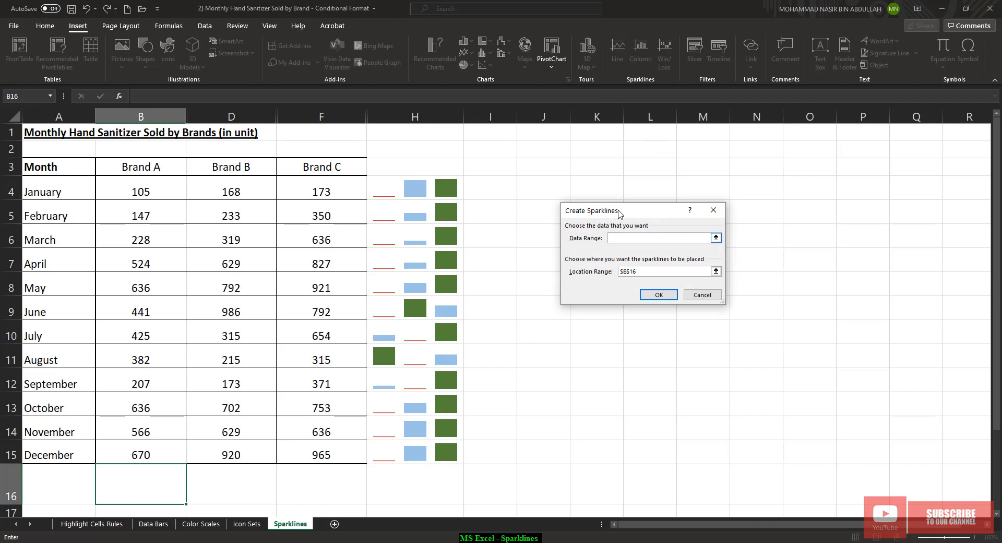
{"action": "left_click_drag", "start_coordinate": [594, 214], "coordinate": [565, 202]}
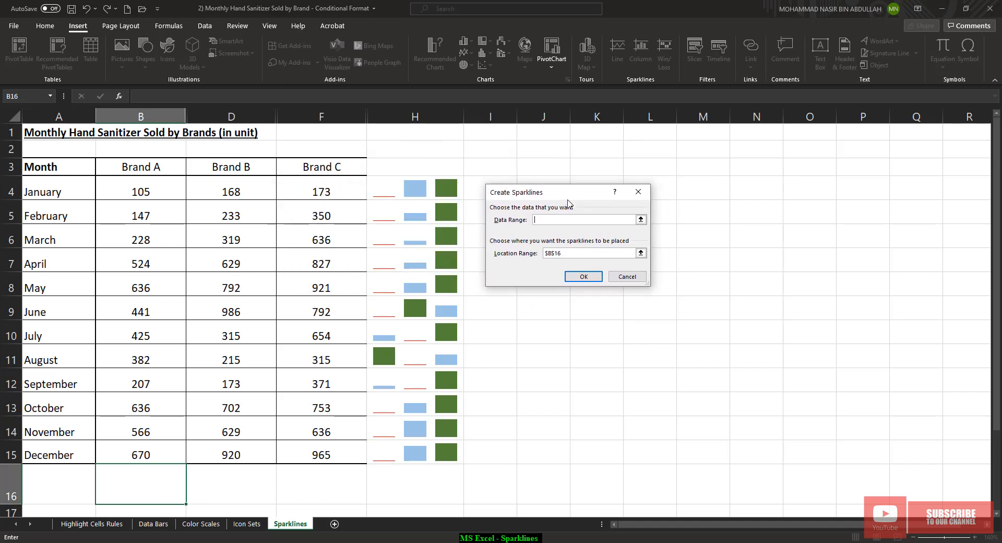
{"action": "left_click", "coordinate": [641, 220]}
{"action": "left_click_drag", "start_coordinate": [138, 186], "coordinate": [139, 453]}
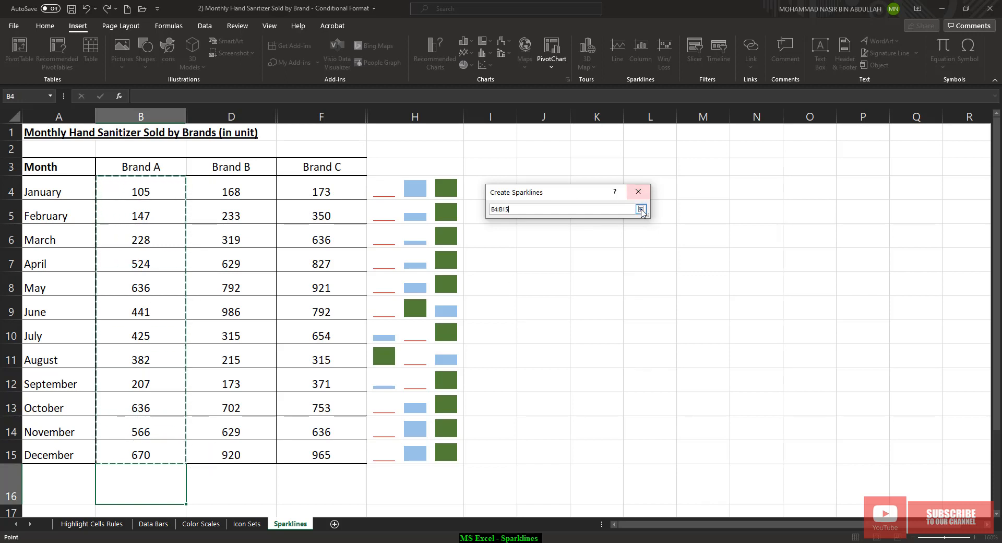
{"action": "left_click", "coordinate": [640, 208]}
{"action": "left_click", "coordinate": [641, 252]}
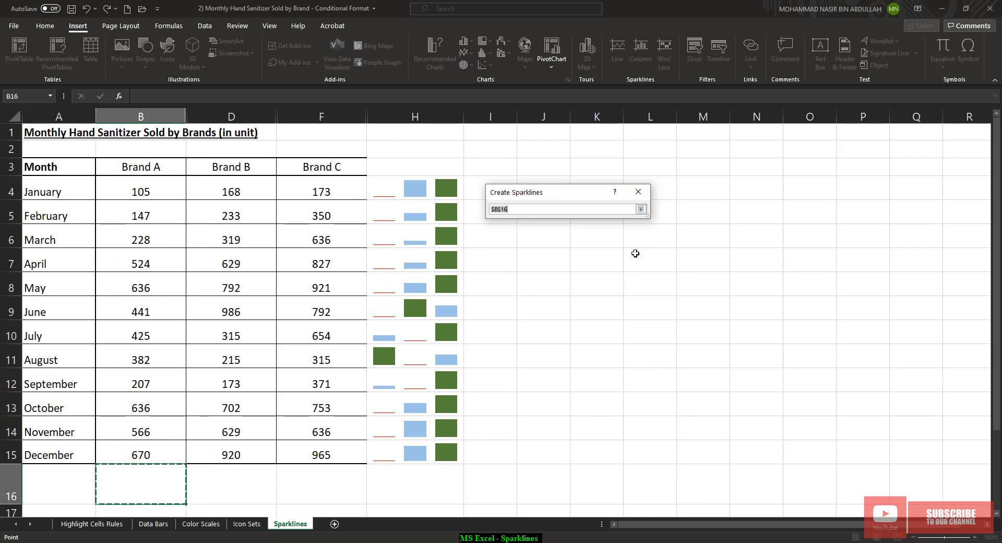
{"action": "left_click", "coordinate": [133, 480]}
{"action": "left_click", "coordinate": [641, 209]}
{"action": "left_click", "coordinate": [583, 276]}
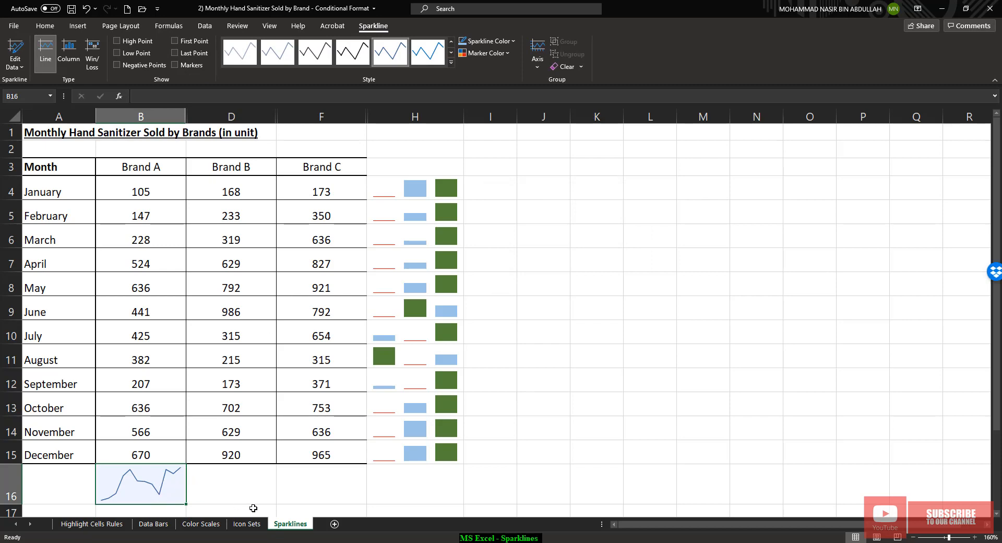
Fill Brand A's line sparkline from B16 across to F16 so Brands B and C each have one
{"action": "left_click", "coordinate": [245, 484]}
{"action": "left_click", "coordinate": [144, 499]}
{"action": "left_click_drag", "start_coordinate": [186, 503], "coordinate": [346, 501]}
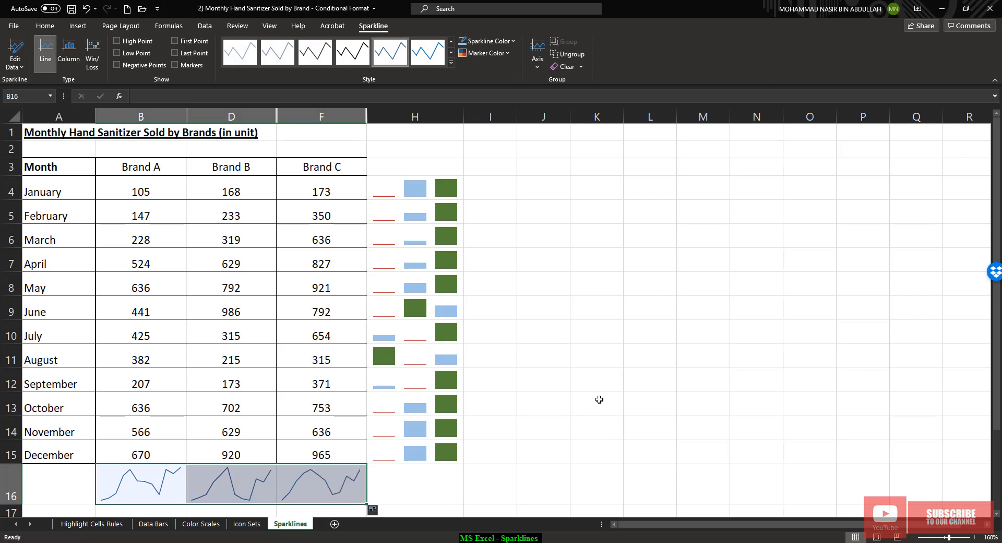
{"action": "left_click", "coordinate": [619, 374]}
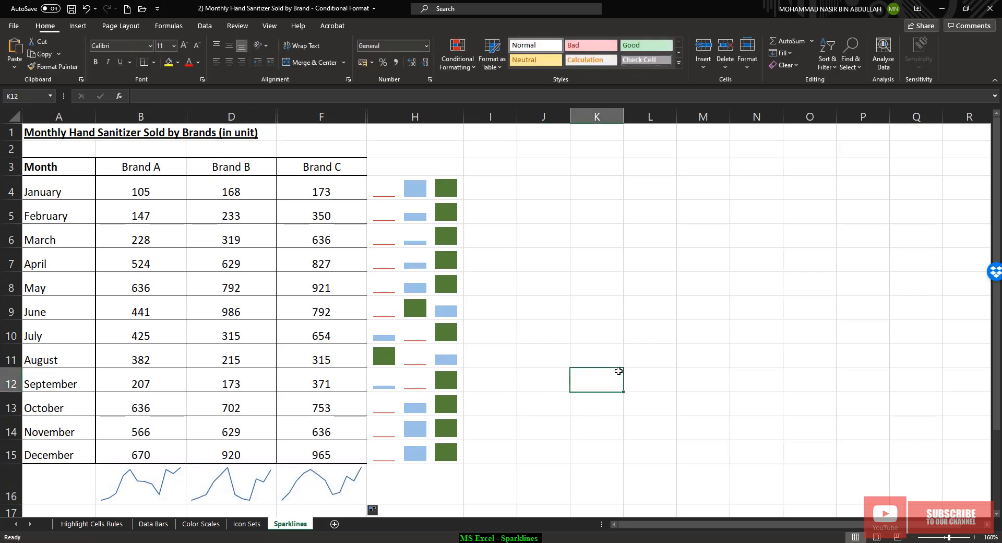
{"action": "left_click", "coordinate": [313, 496]}
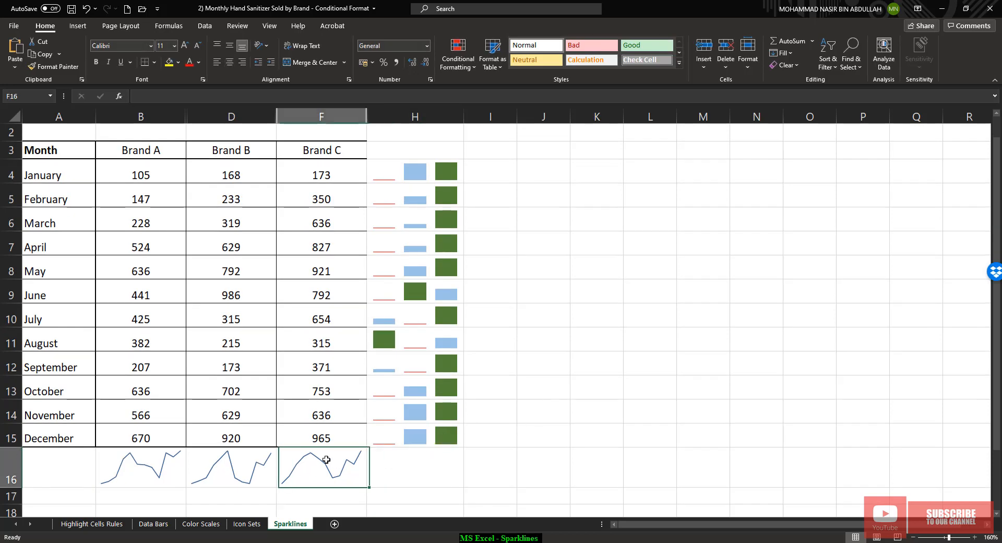
{"action": "key", "text": "Return"}
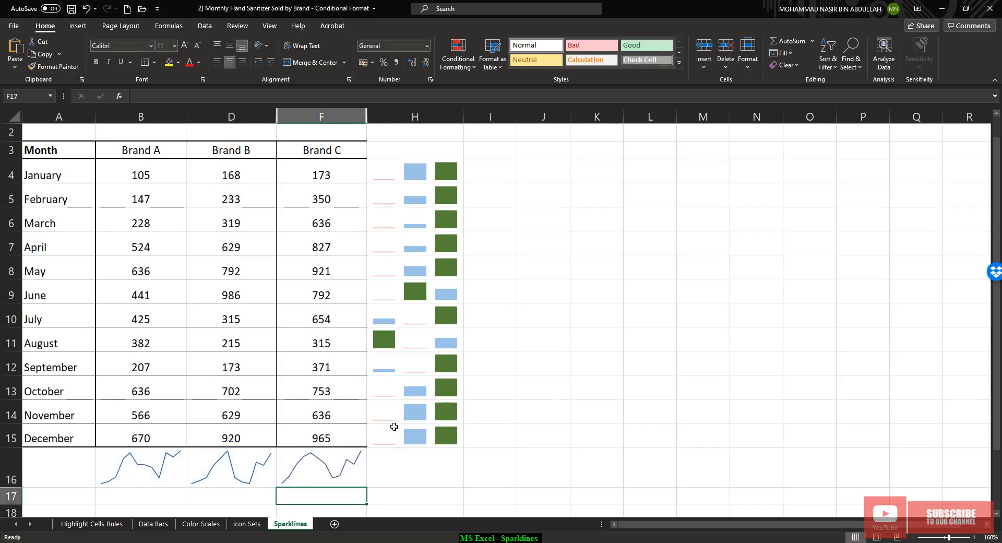
{"action": "scroll", "coordinate": [156, 478], "scroll_direction": "up", "scroll_amount": 1}
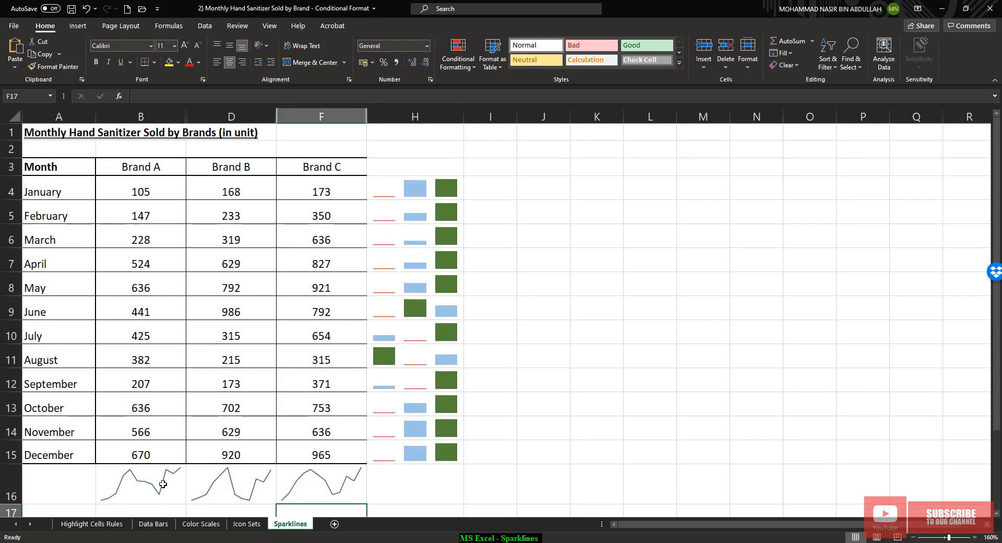
Mark the high points of the line sparklines in B16:F16 in dark green
{"action": "left_click", "coordinate": [137, 485]}
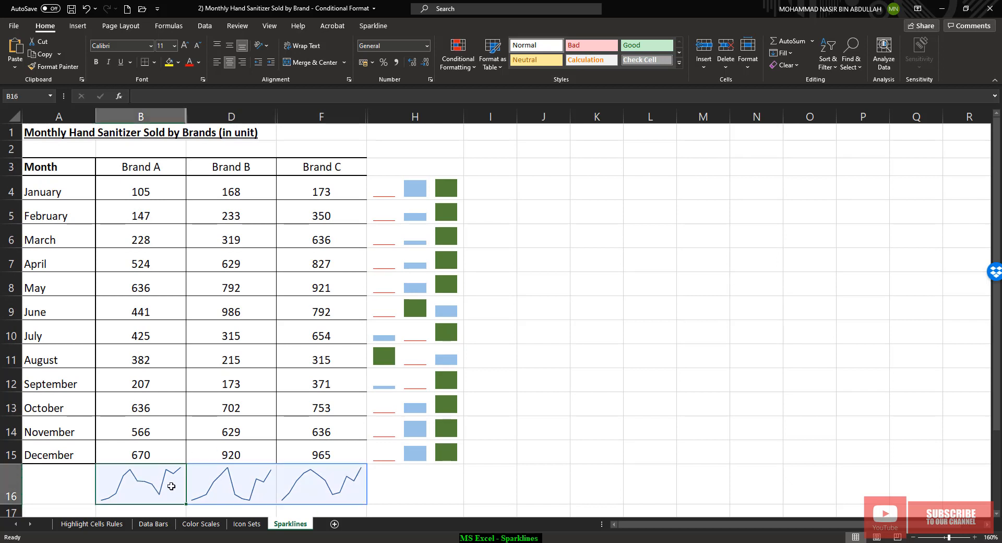
{"action": "left_click_drag", "start_coordinate": [103, 484], "coordinate": [350, 484]}
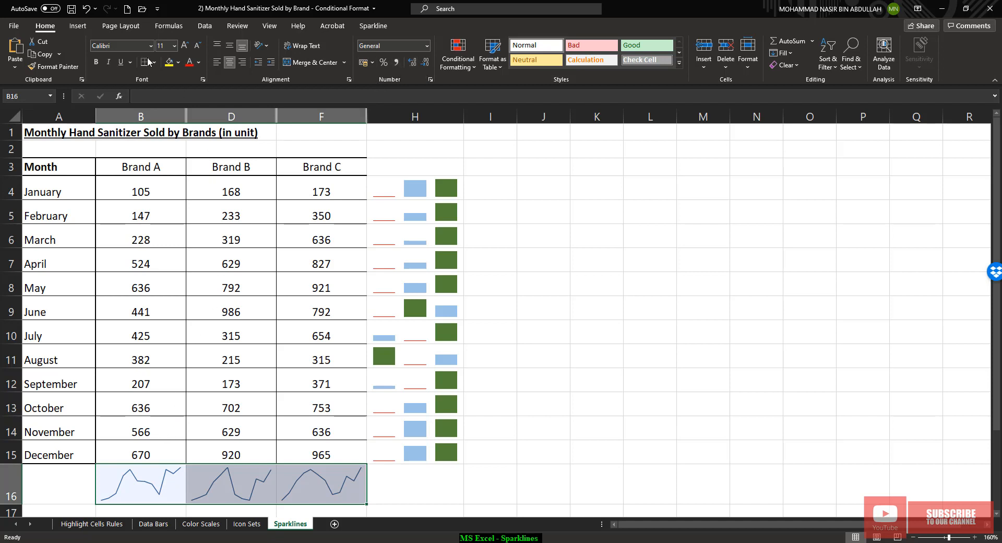
{"action": "left_click", "coordinate": [375, 26]}
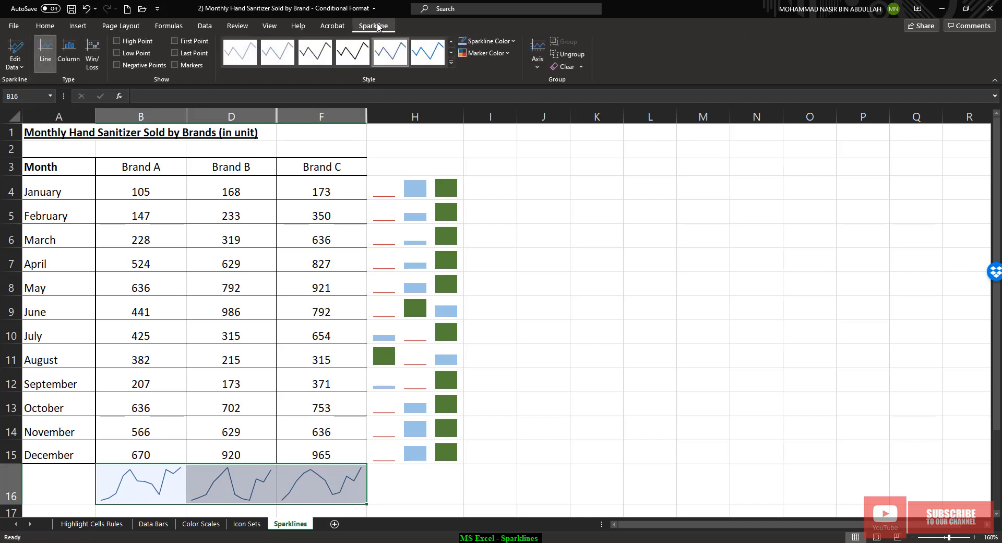
{"action": "left_click", "coordinate": [508, 53]}
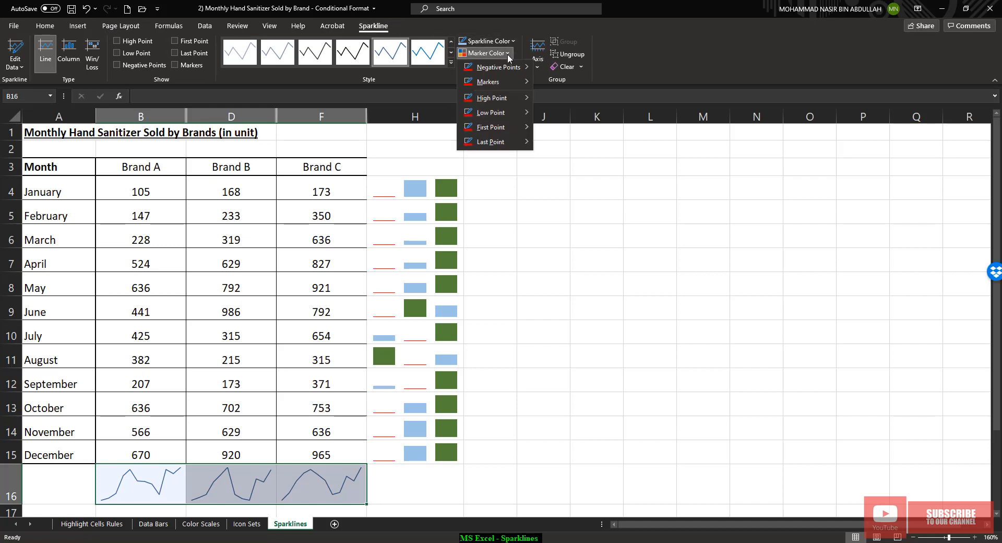
{"action": "mouse_move", "coordinate": [502, 99]}
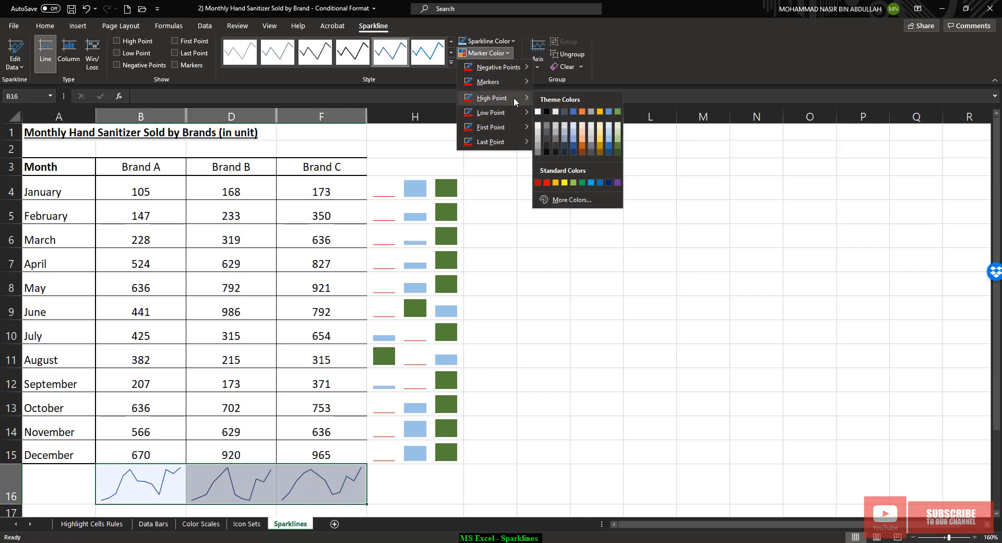
{"action": "left_click", "coordinate": [617, 153]}
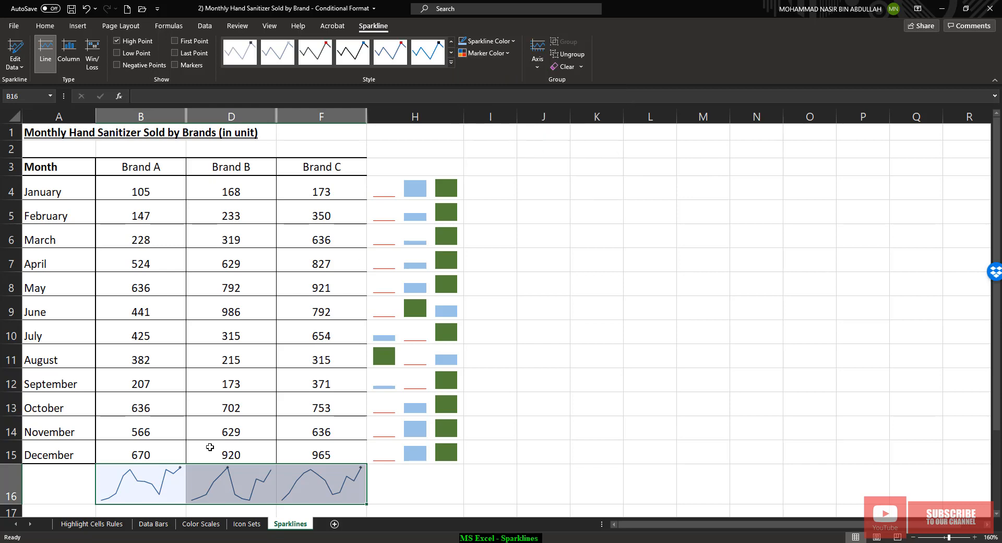
{"action": "left_click", "coordinate": [506, 472]}
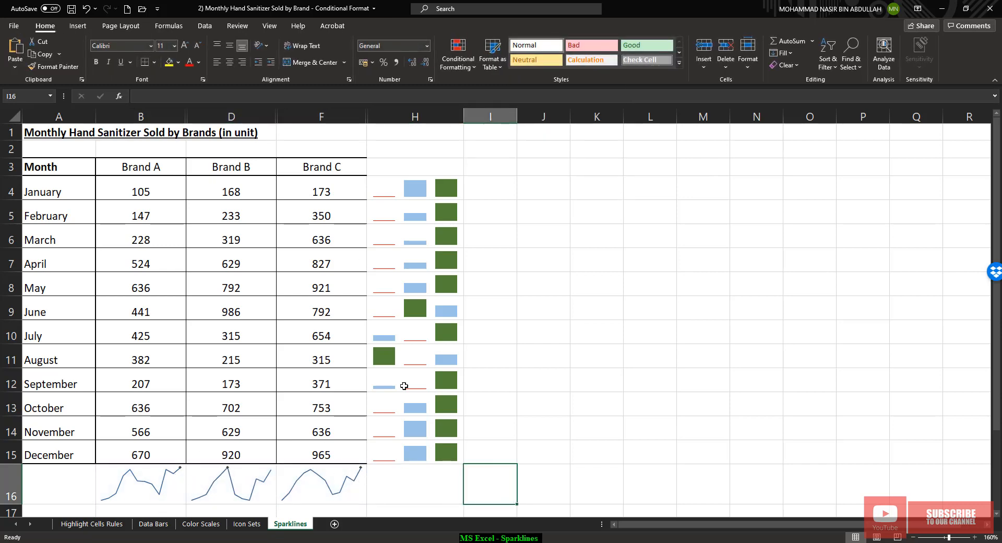
Set the sparkline color of the line sparklines in B16:F16 to light blue
{"action": "left_click", "coordinate": [122, 500]}
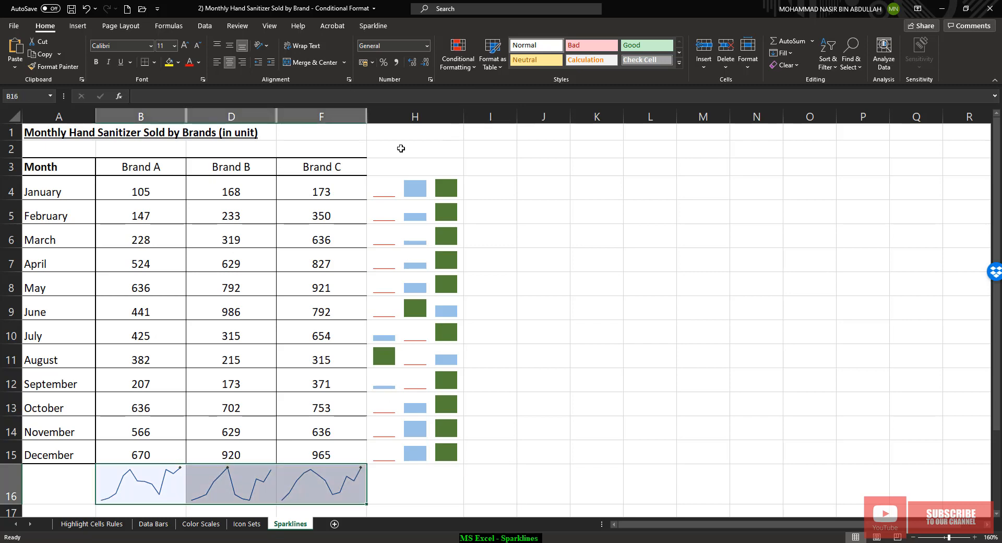
{"action": "left_click", "coordinate": [373, 25]}
{"action": "left_click", "coordinate": [485, 42]}
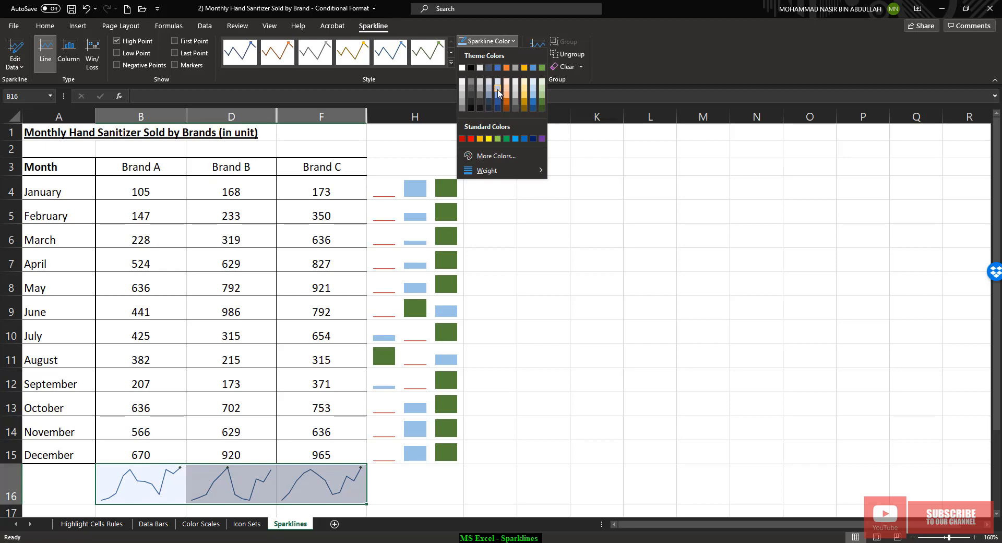
{"action": "left_click", "coordinate": [497, 89]}
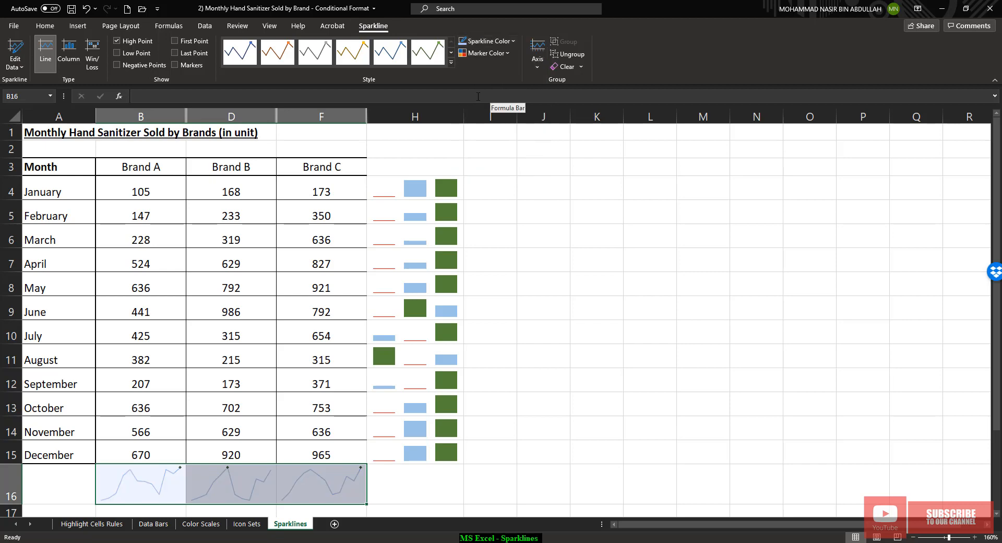
{"action": "left_click", "coordinate": [588, 306]}
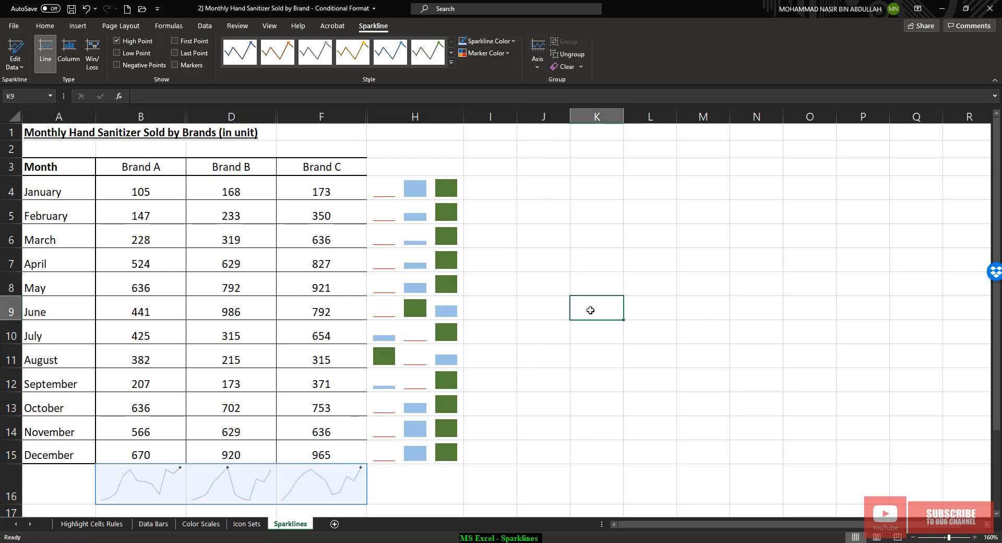
{"action": "left_click", "coordinate": [602, 427]}
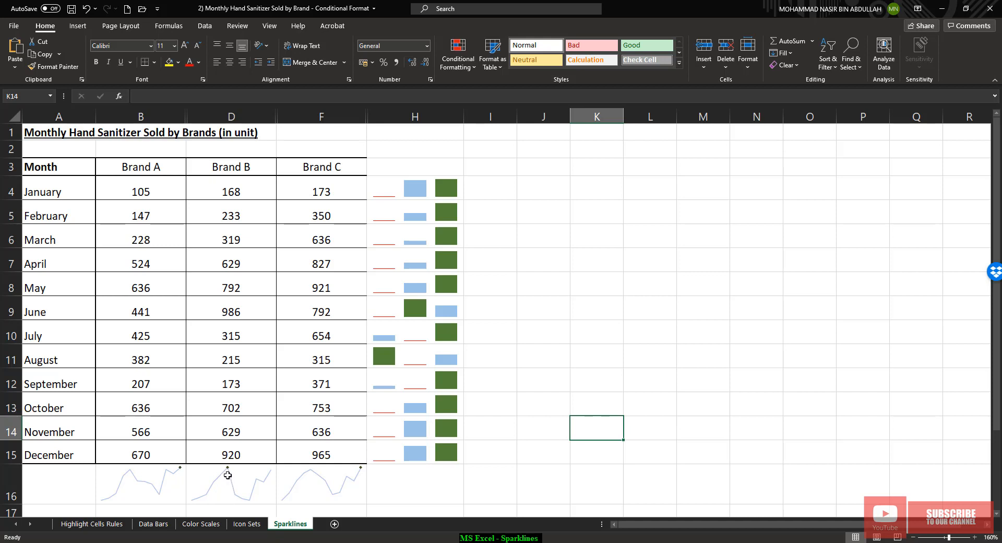
Compare Brand B's monthly values in D4:D15 and its June figure with the line sparklines in row 16
{"action": "left_click_drag", "start_coordinate": [232, 182], "coordinate": [220, 444]}
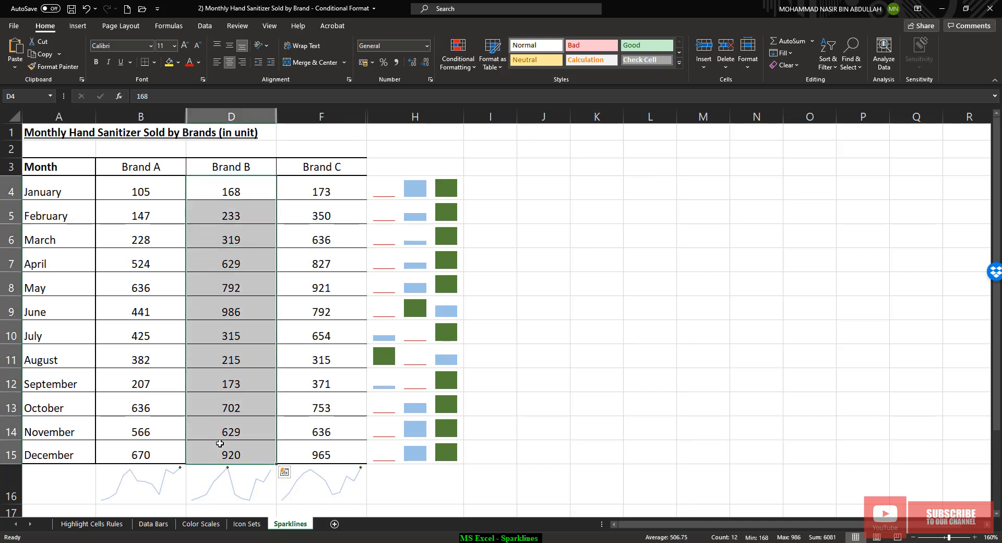
{"action": "left_click", "coordinate": [253, 309]}
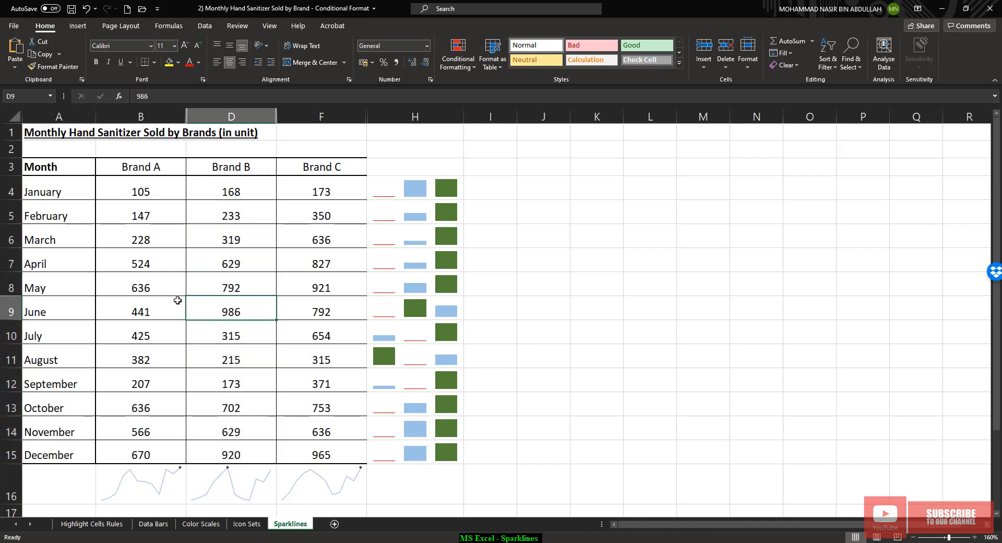
{"action": "left_click_drag", "start_coordinate": [46, 302], "coordinate": [261, 309]}
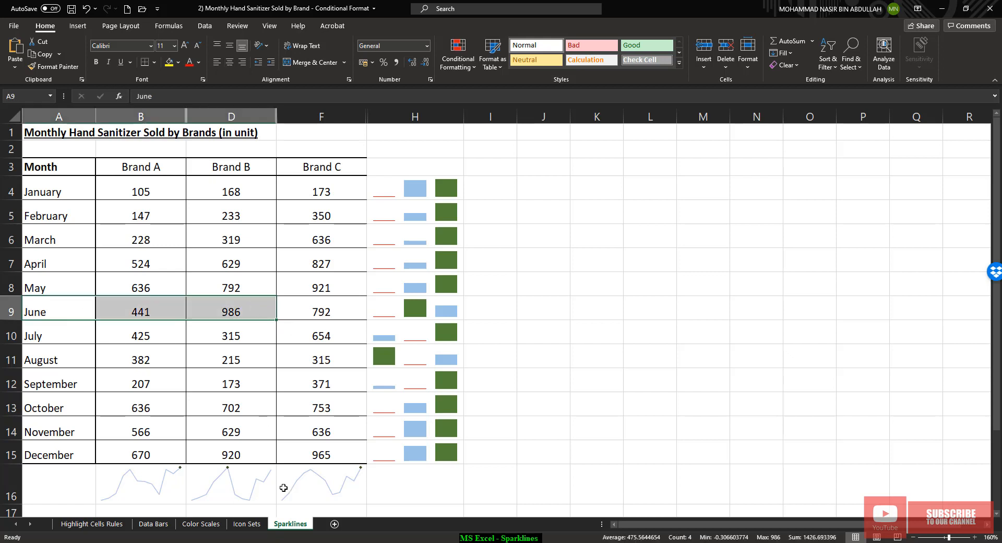
{"action": "left_click", "coordinate": [352, 493]}
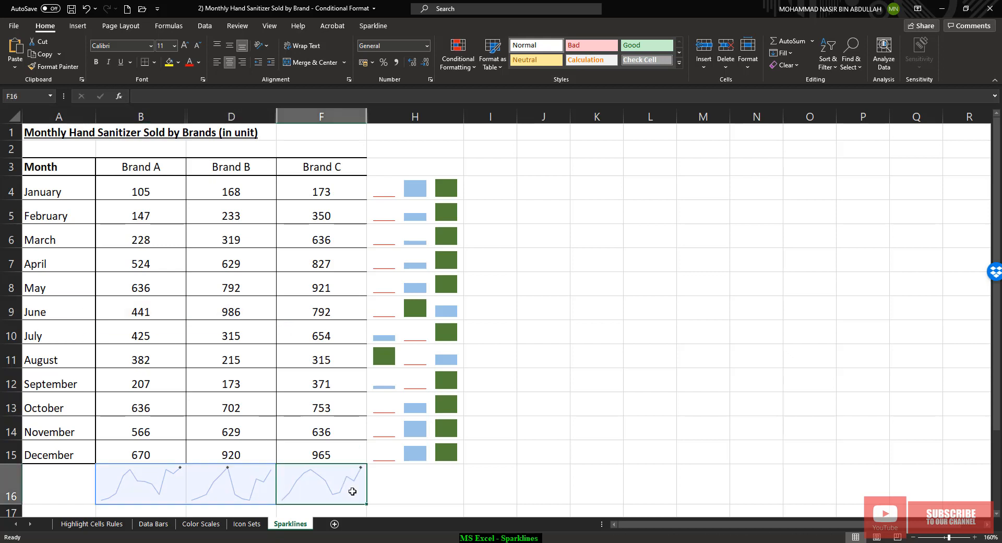
{"action": "left_click", "coordinate": [583, 389]}
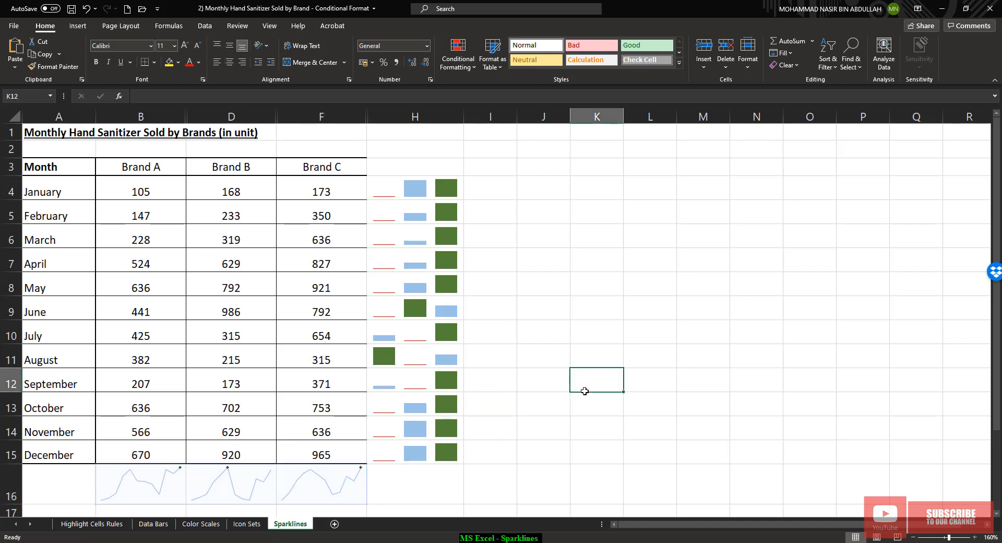